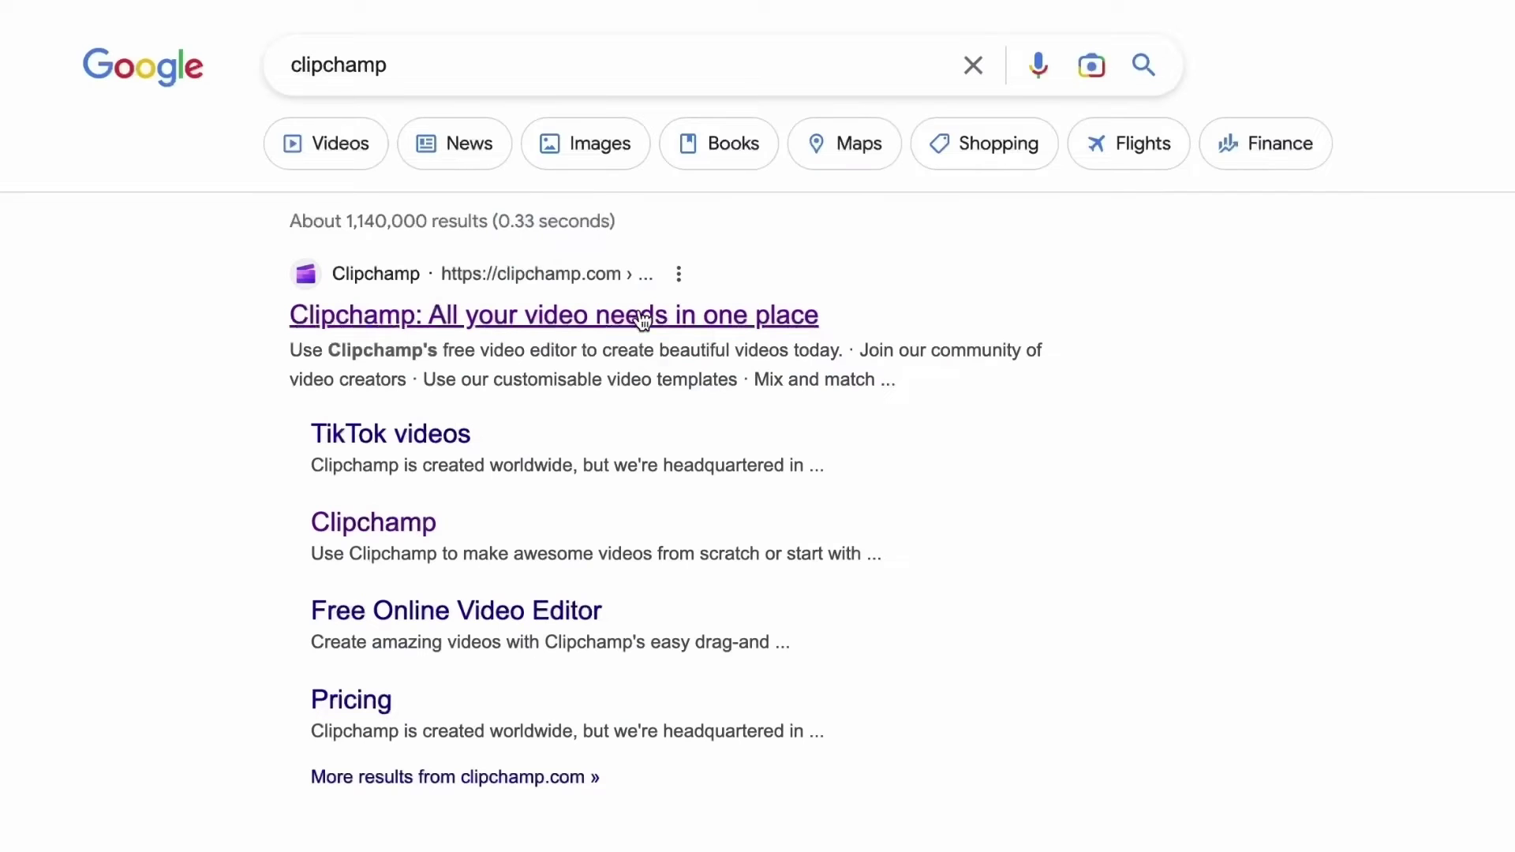
- Open the 'Clipchamp: All your video needs in one place' result from Google Search
left_click(558, 314)
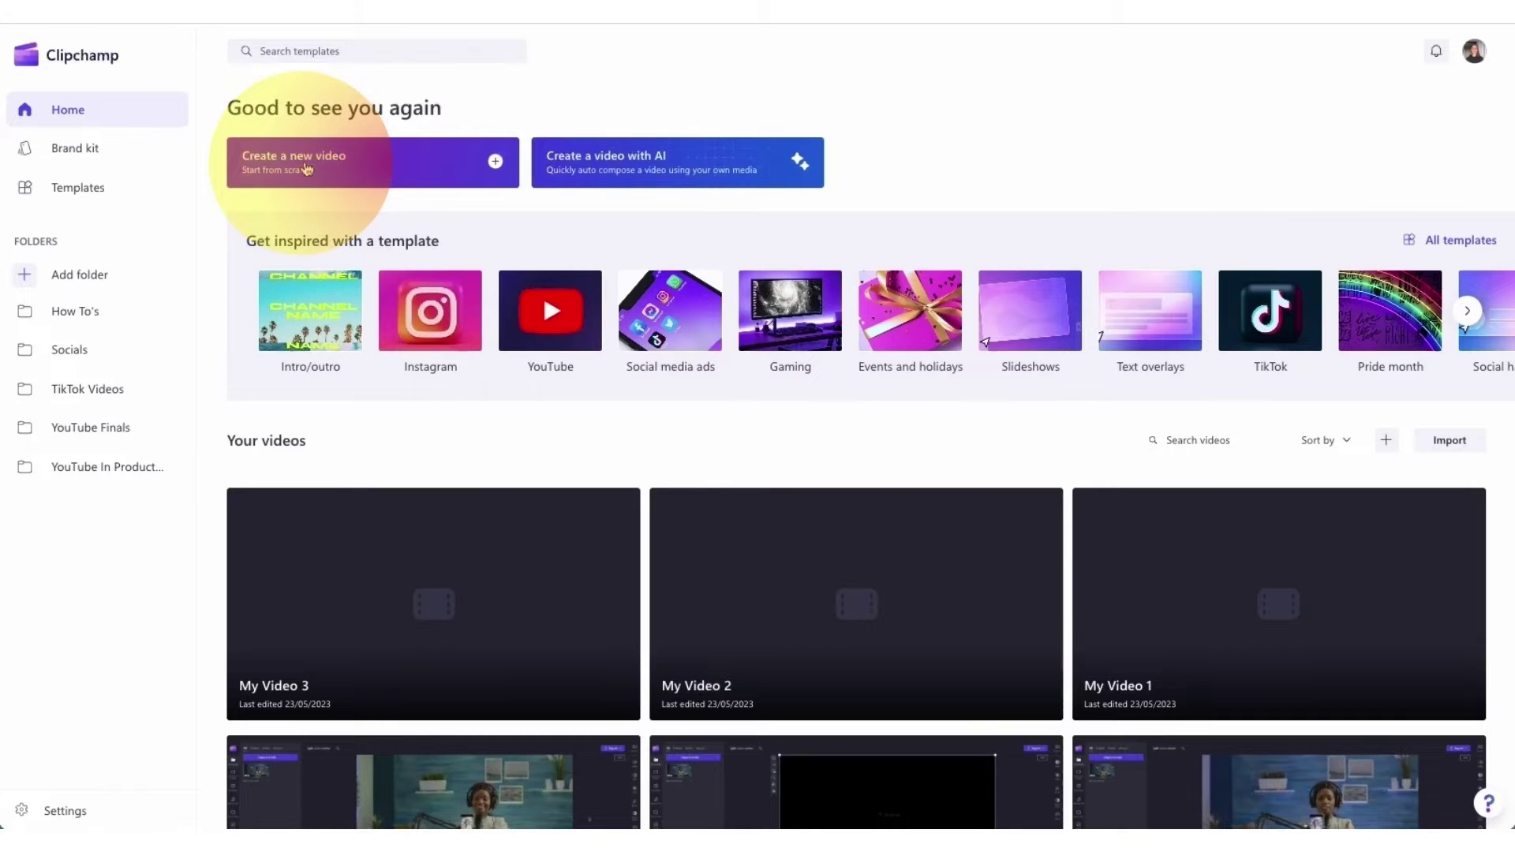
- Create a new, empty video project from the Clipchamp home dashboard
left_click(318, 167)
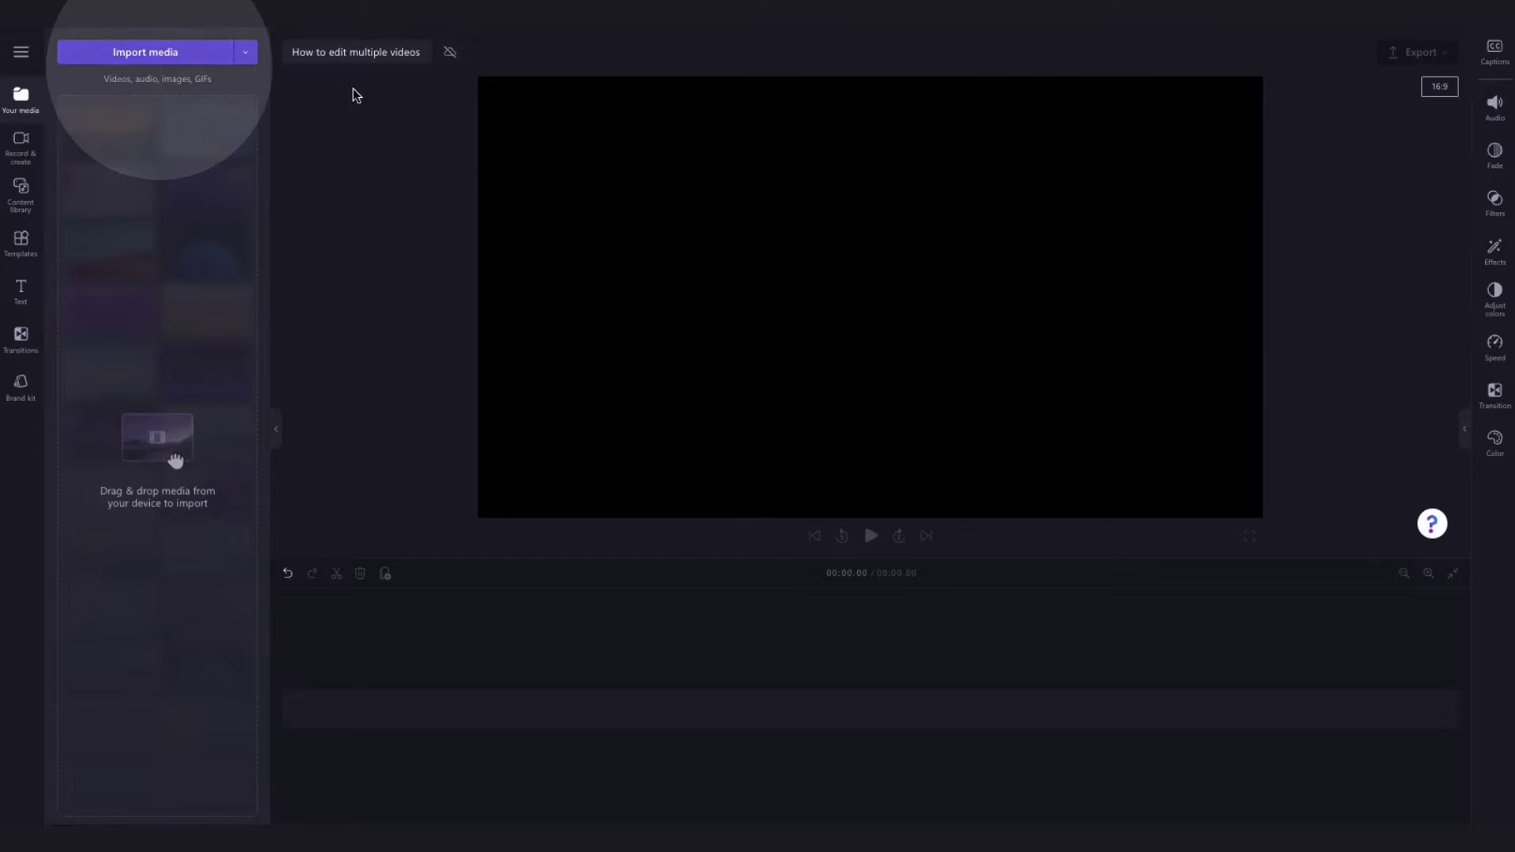
- Import all five videos from the Tutorial folder into the media library
left_click(146, 56)
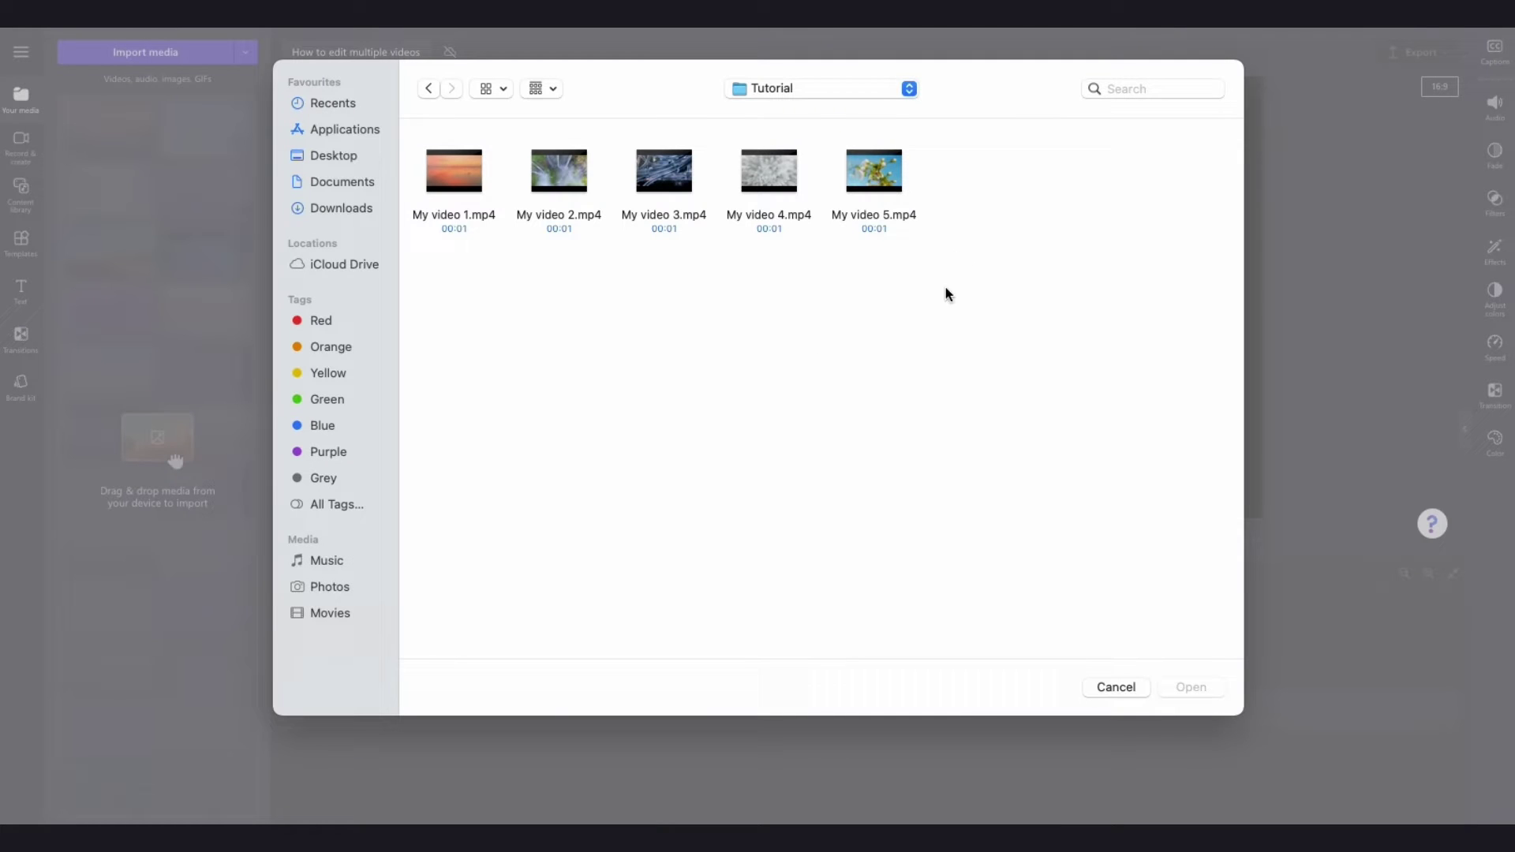
key("super+a")
left_click(1180, 689)
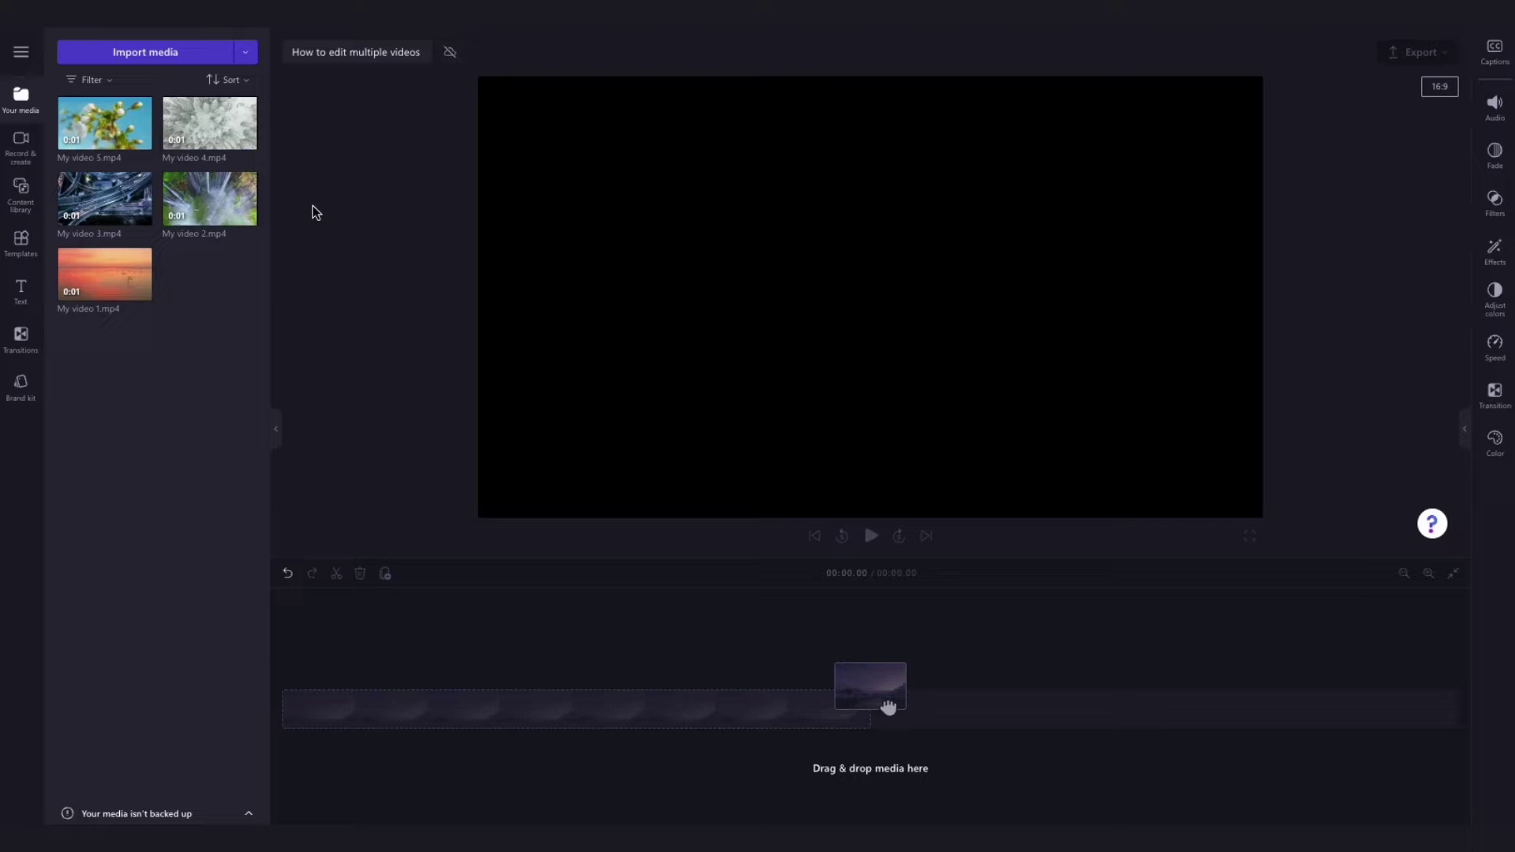
- Place My video 1 on the timeline, then append My video 4, 5, 3 and 2
mouse_move(104, 274)
left_mouse_down()
mouse_move(341, 581)
mouse_move(319, 691)
left_mouse_up()
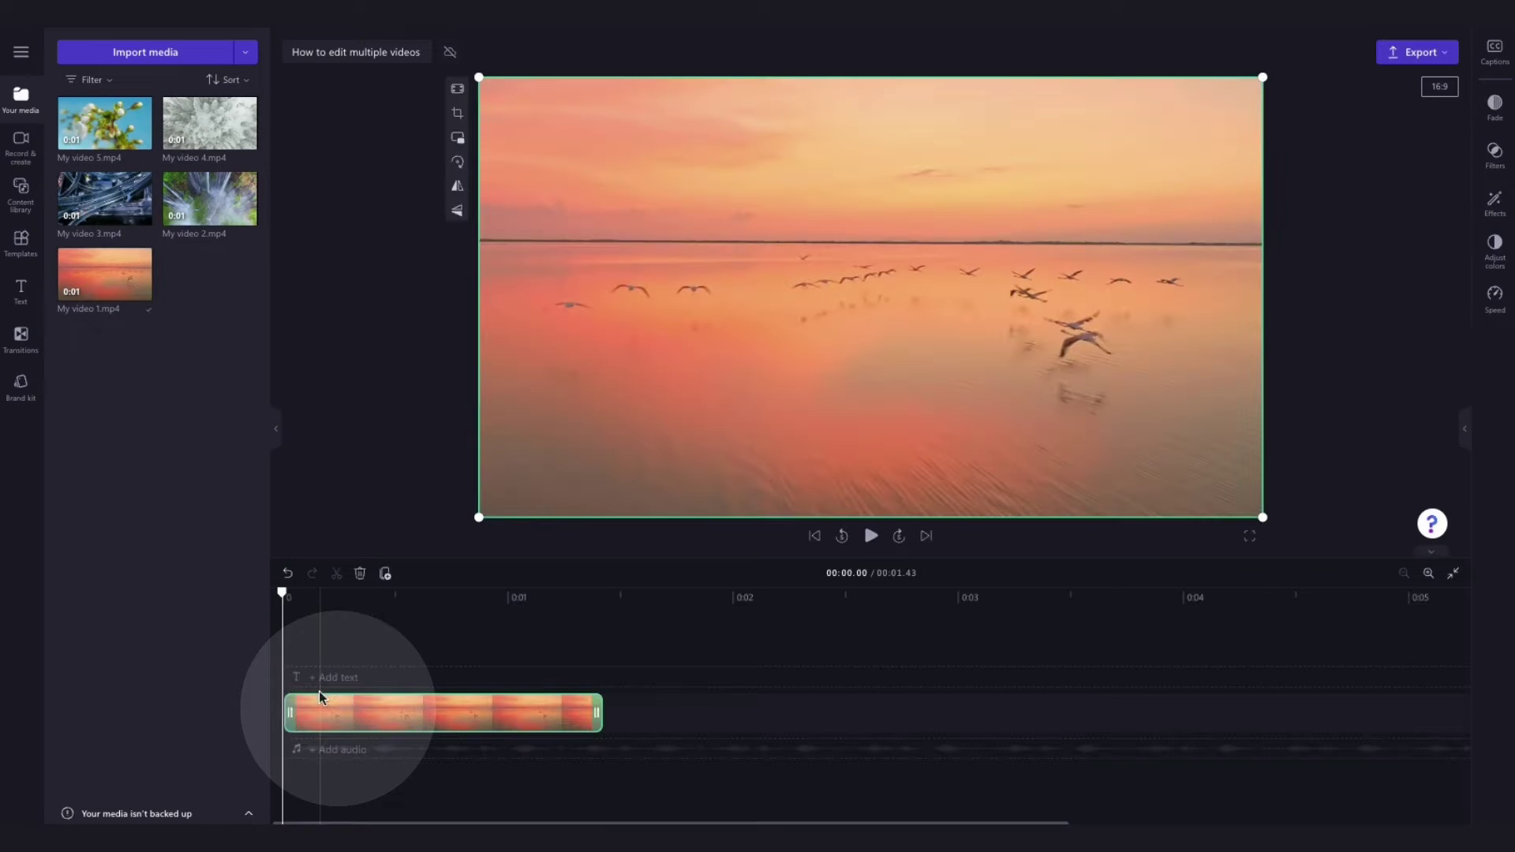
left_click(243, 140)
left_click(137, 139)
left_click(137, 214)
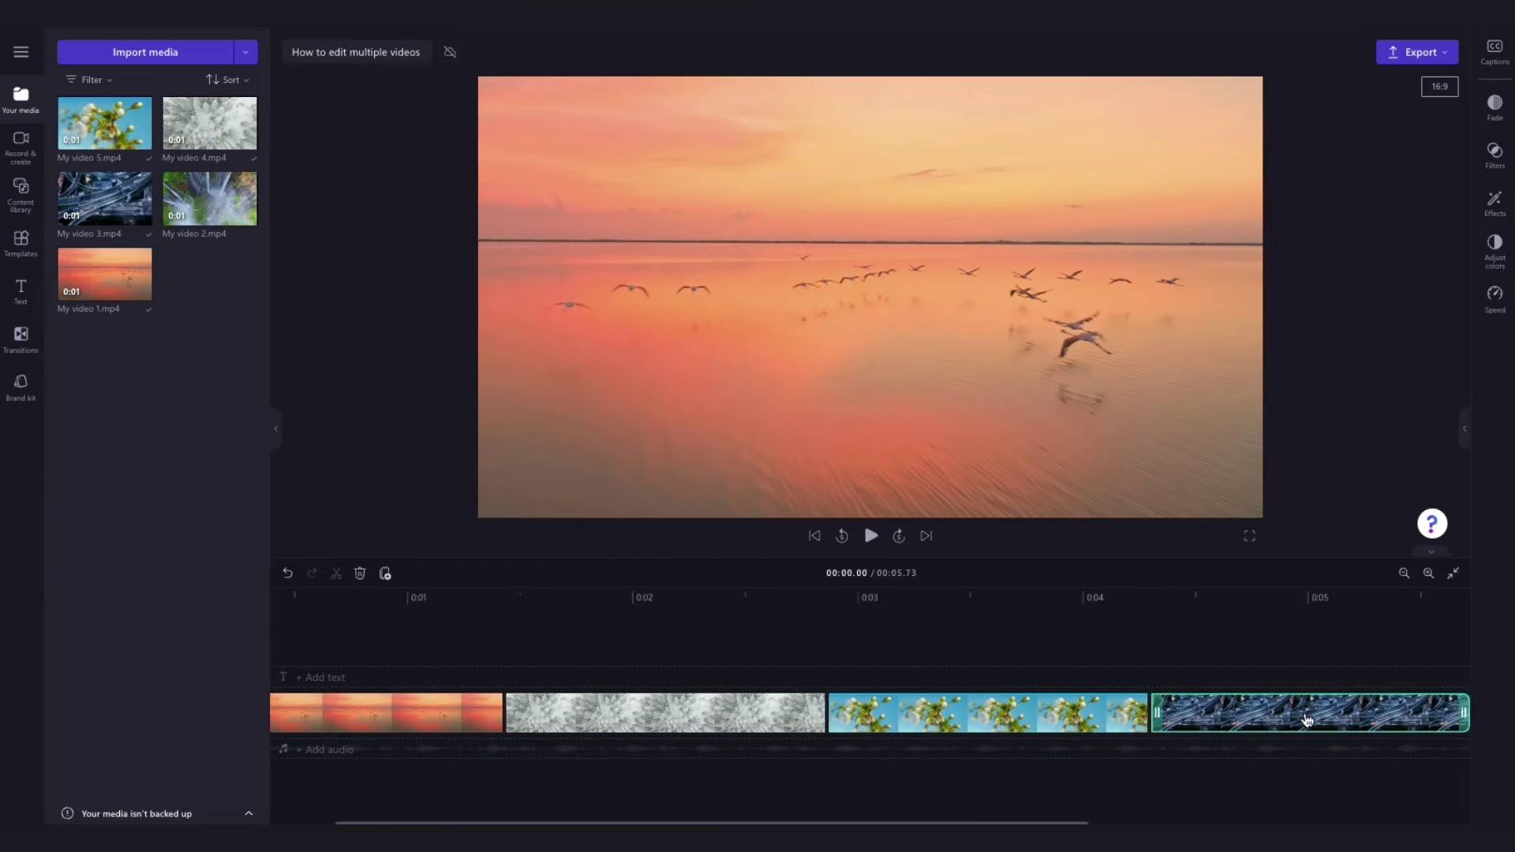
left_click(243, 214)
left_click(1453, 573)
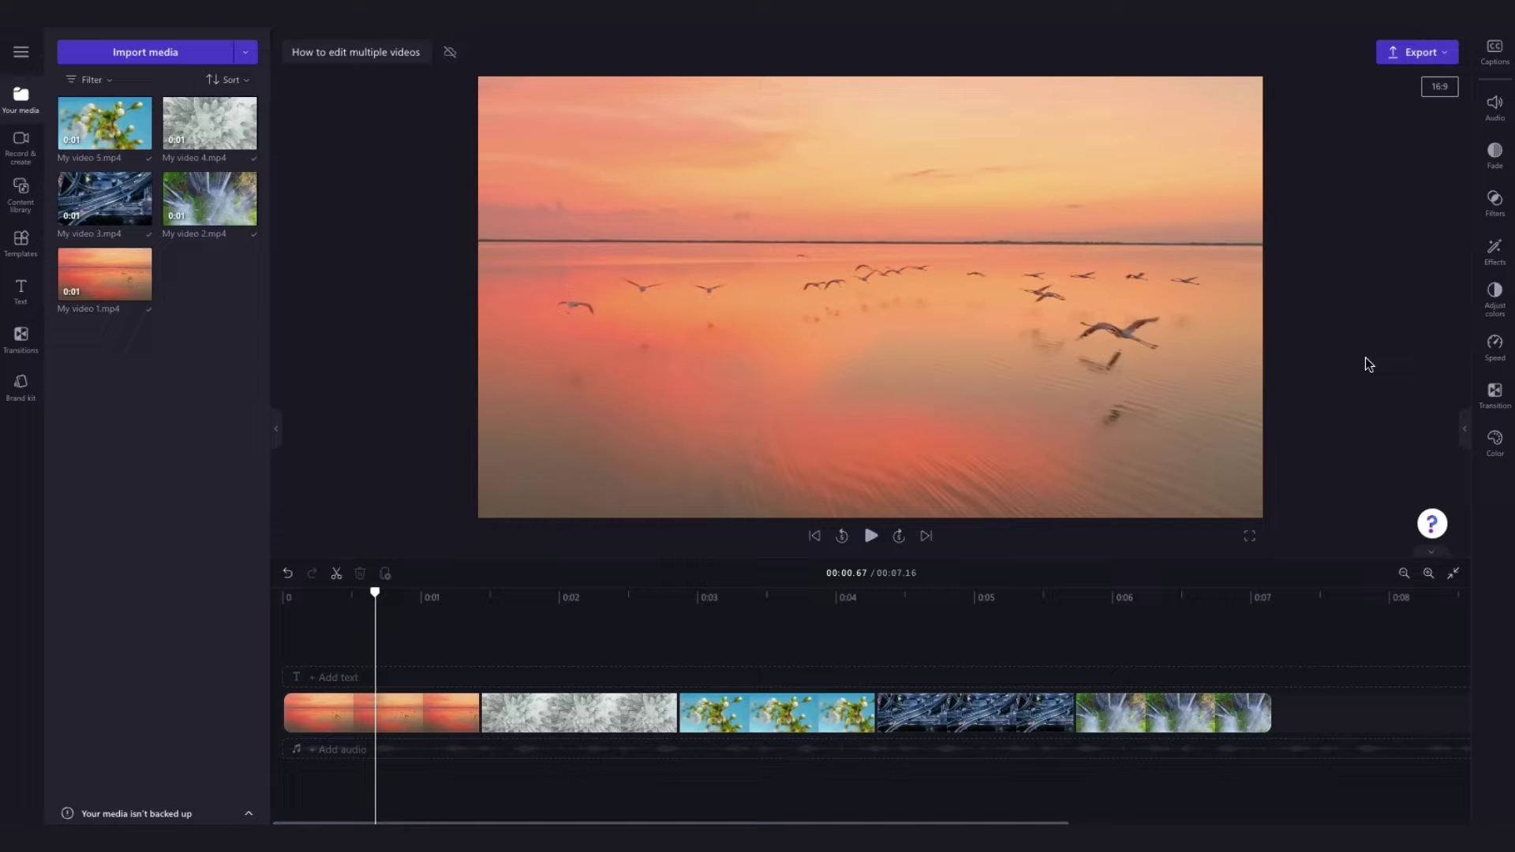
- Select every timeline clip, toggling the third and last clips so all five end up selected
left_click_drag(337, 621, 1157, 775)
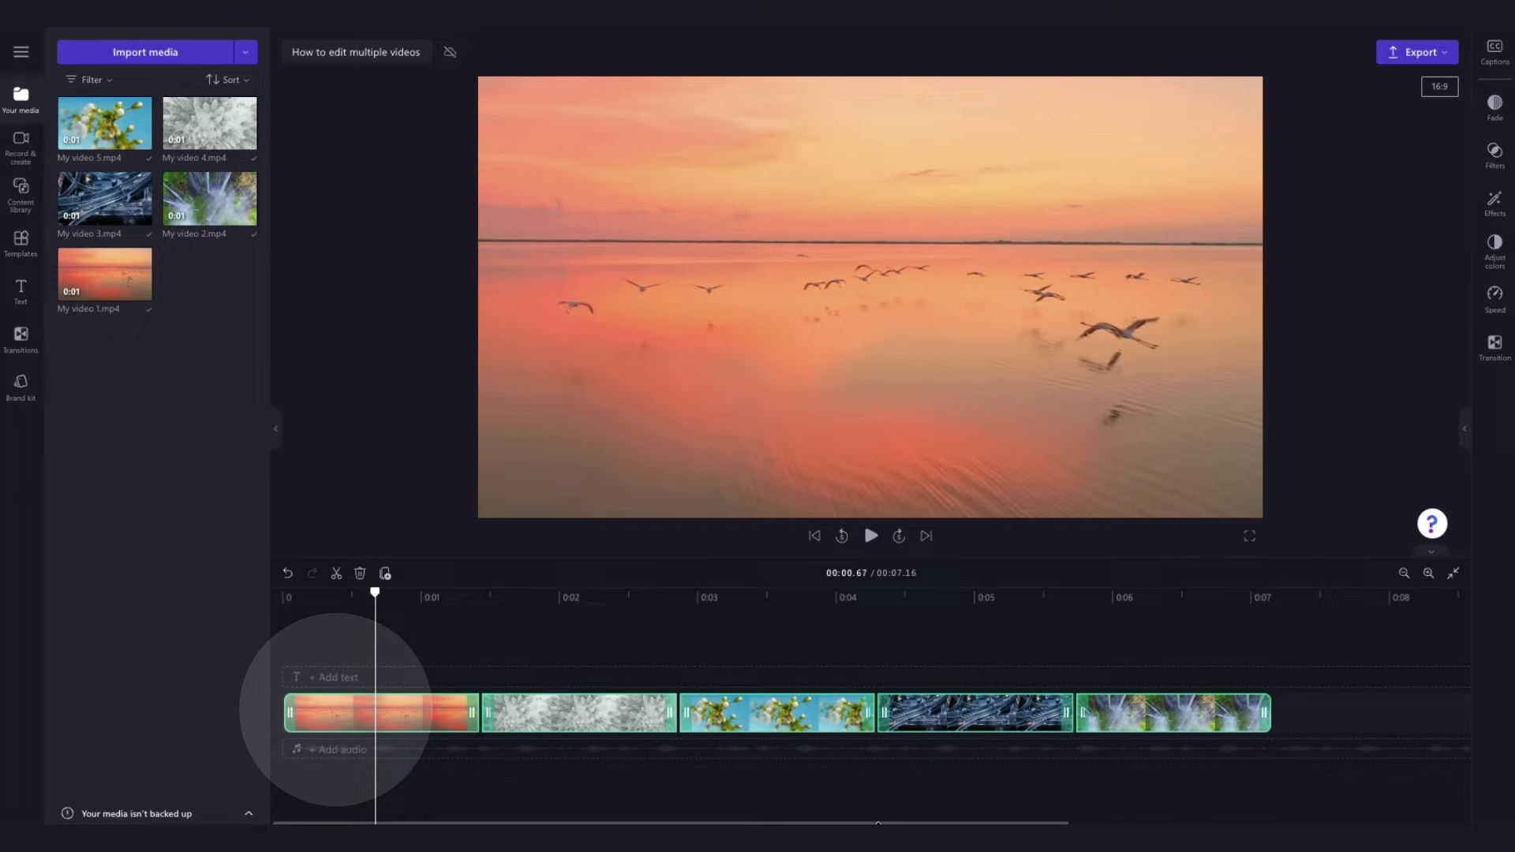
left_click(398, 628)
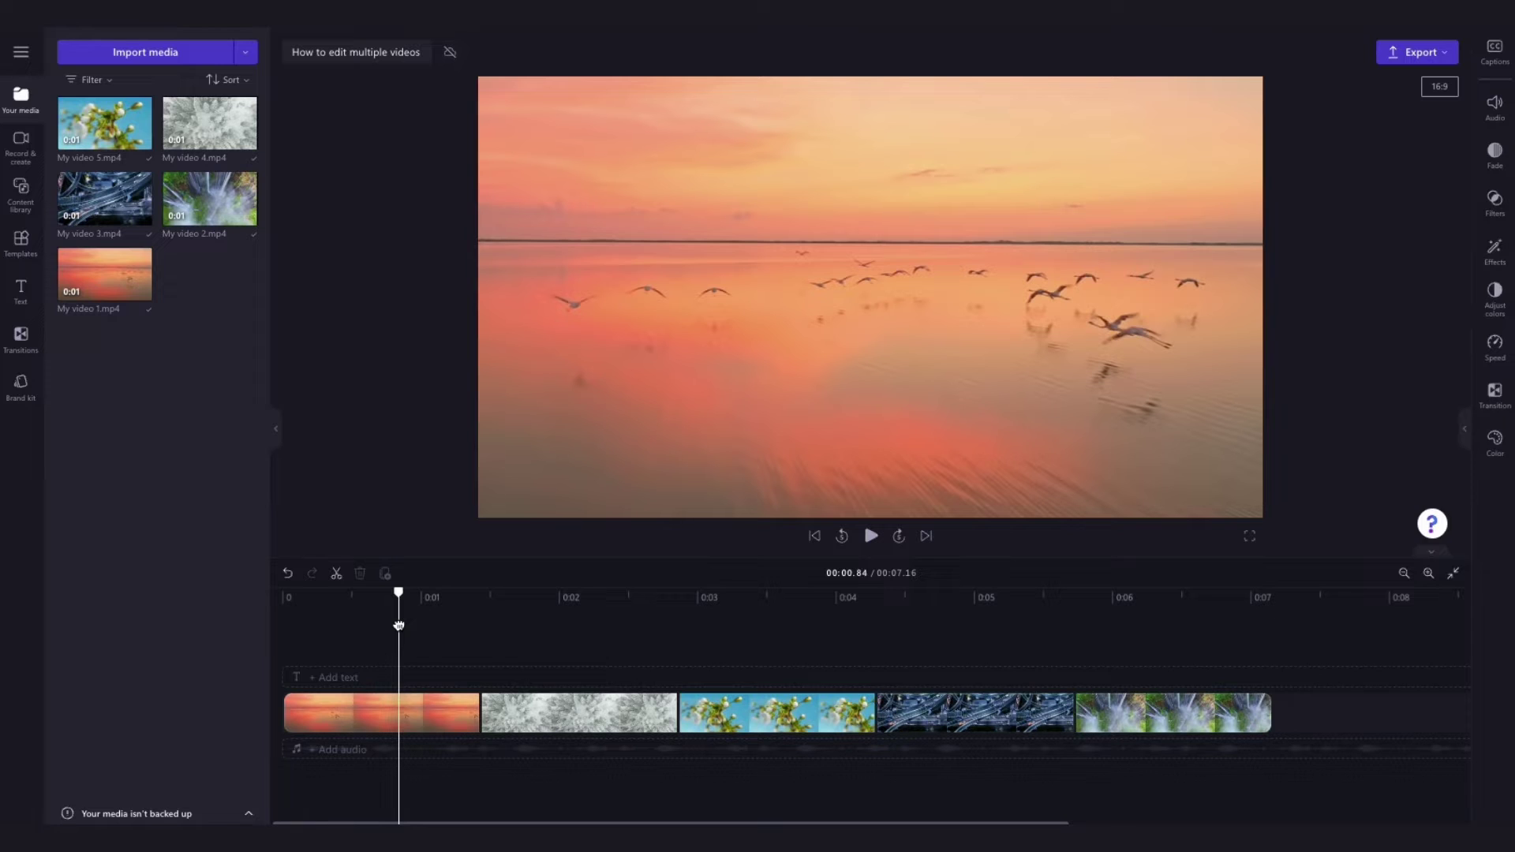
key("ctrl+a")
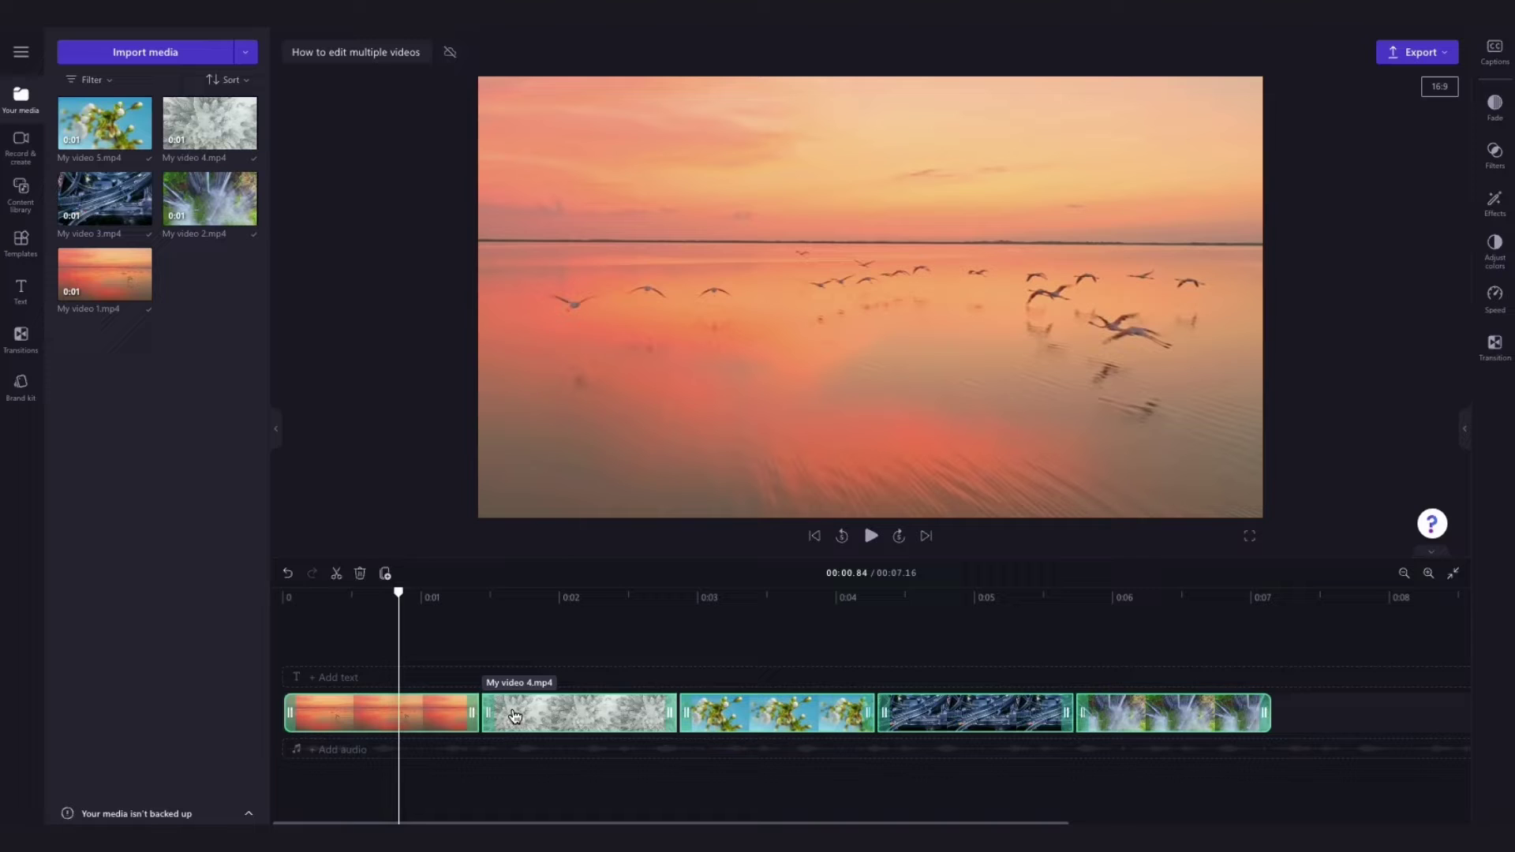
left_click(722, 713, "shift")
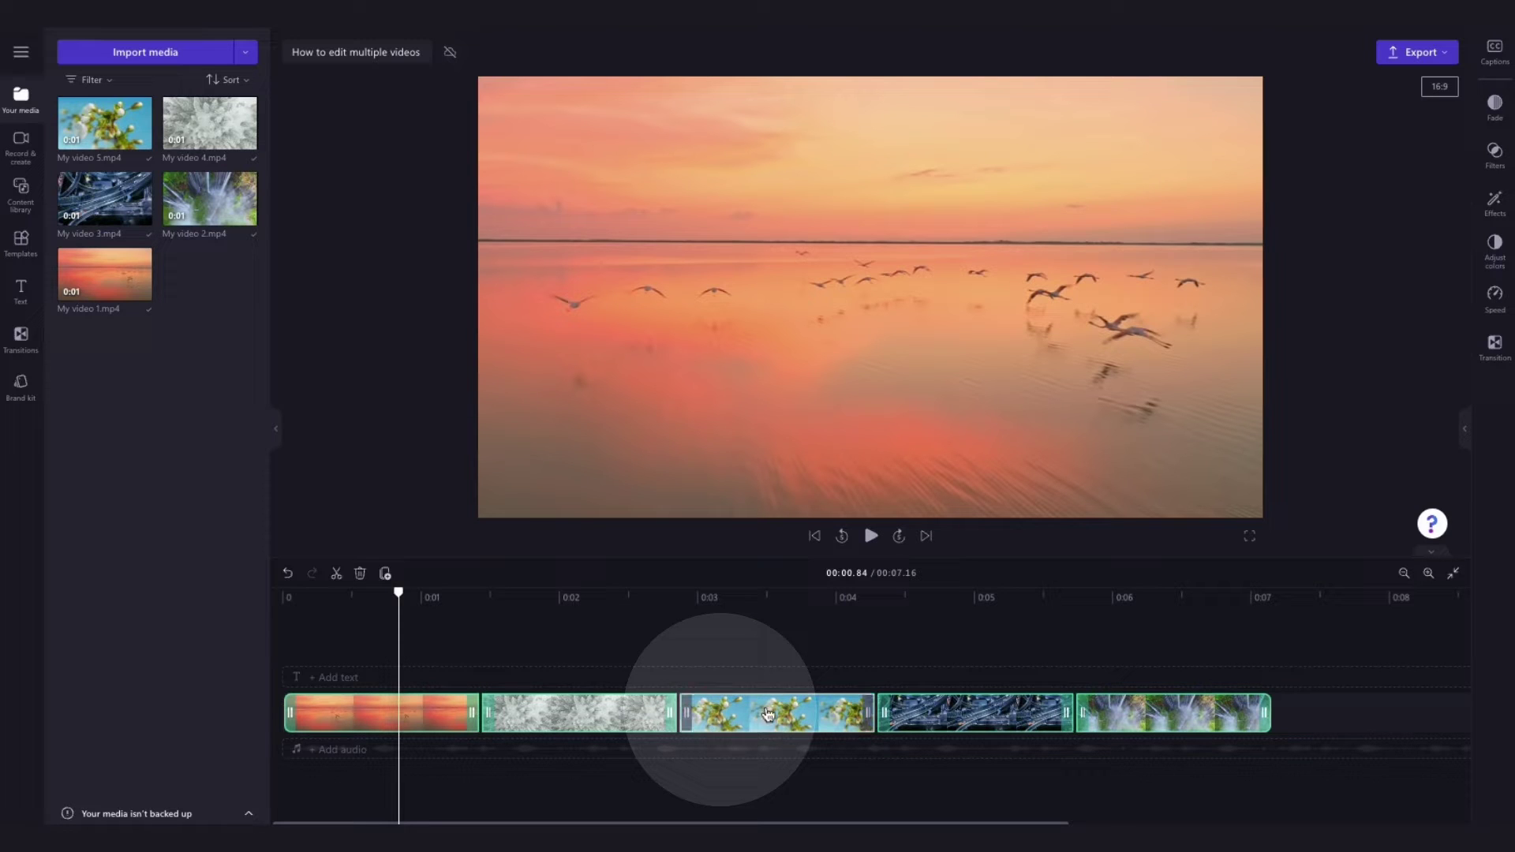
left_click(1106, 718, "shift")
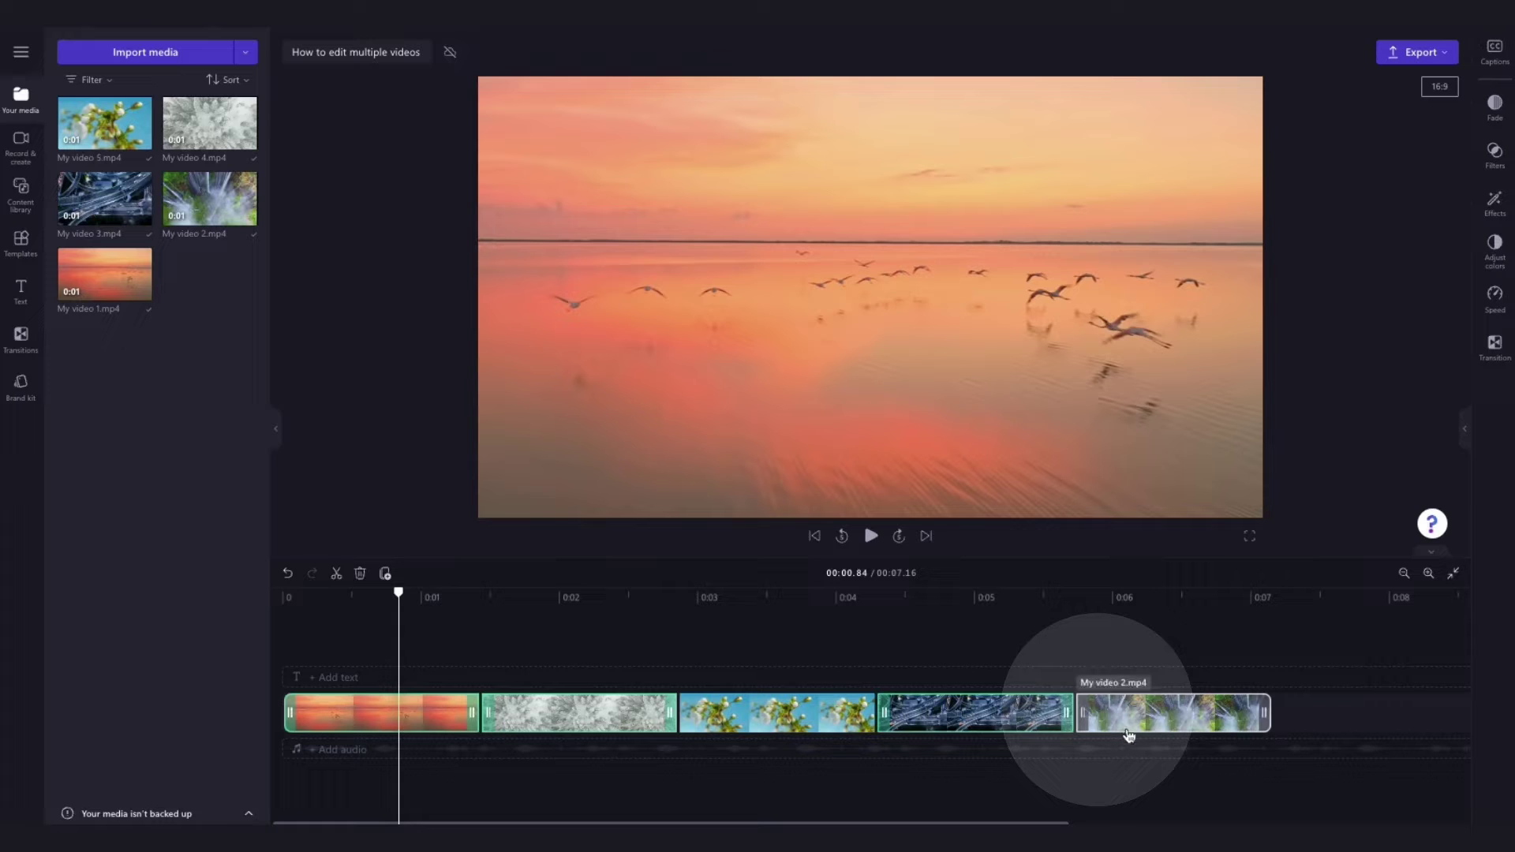
left_click(1119, 703, "shift")
left_click(825, 723, "shift")
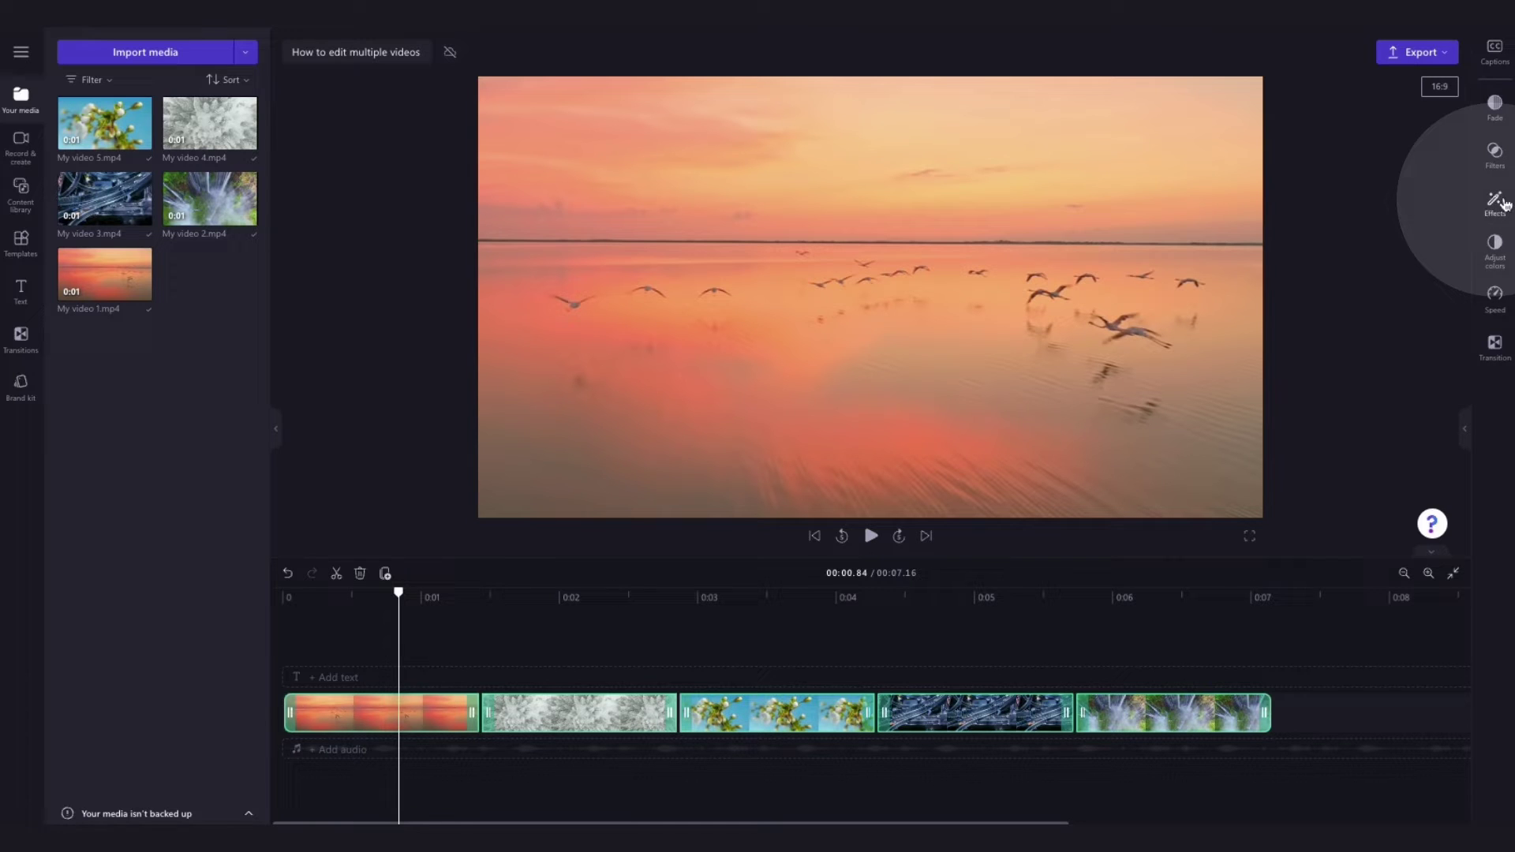
- Apply the Spin effect with Bounce to the five selected clips and preview it
left_click(1496, 204)
scroll(1294, 569, "down", 1)
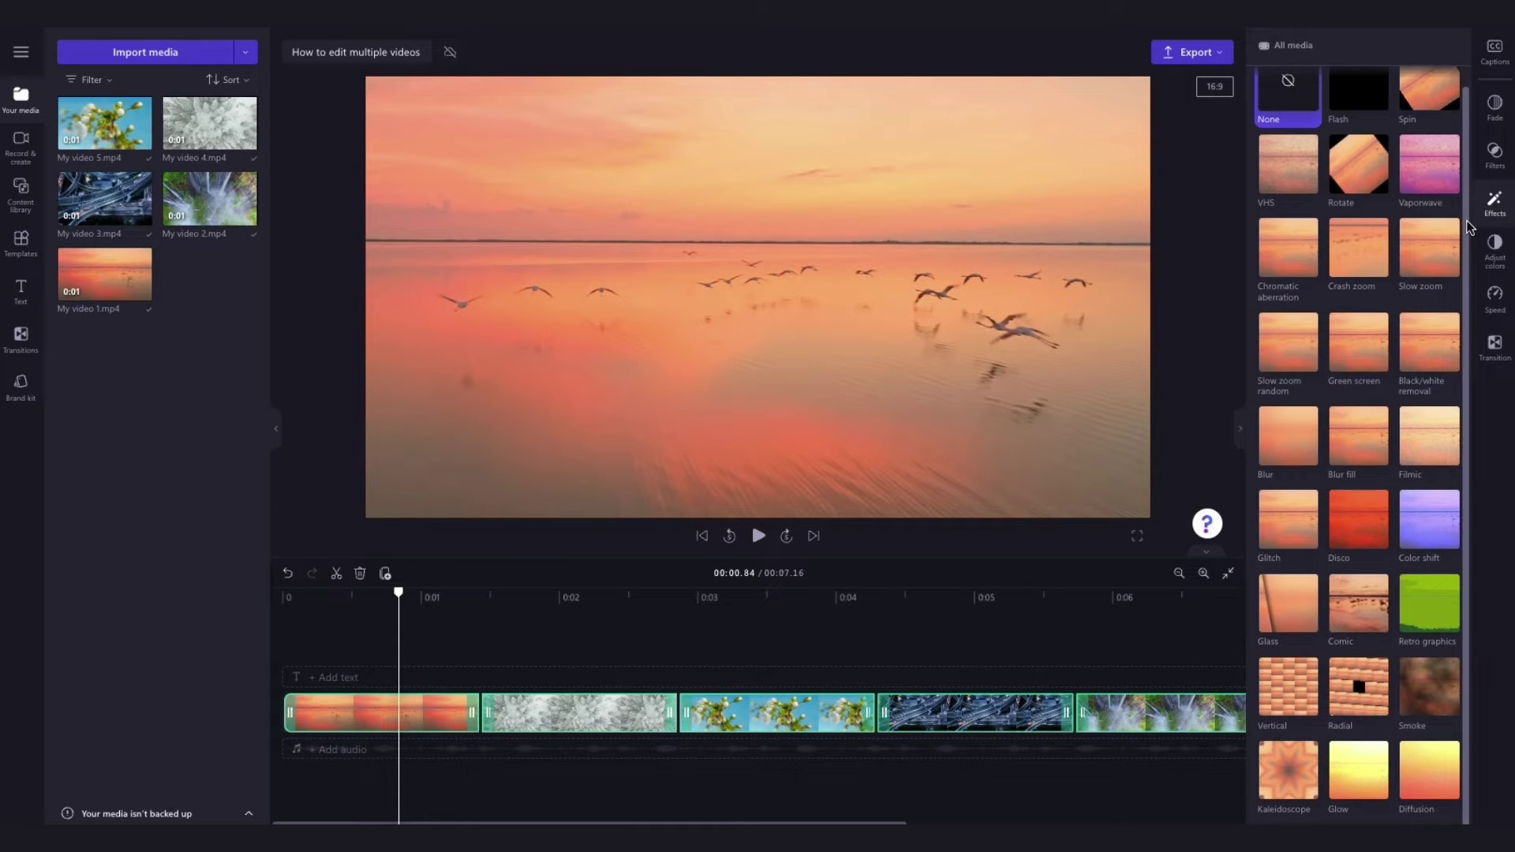
scroll(1362, 556, "up", 1)
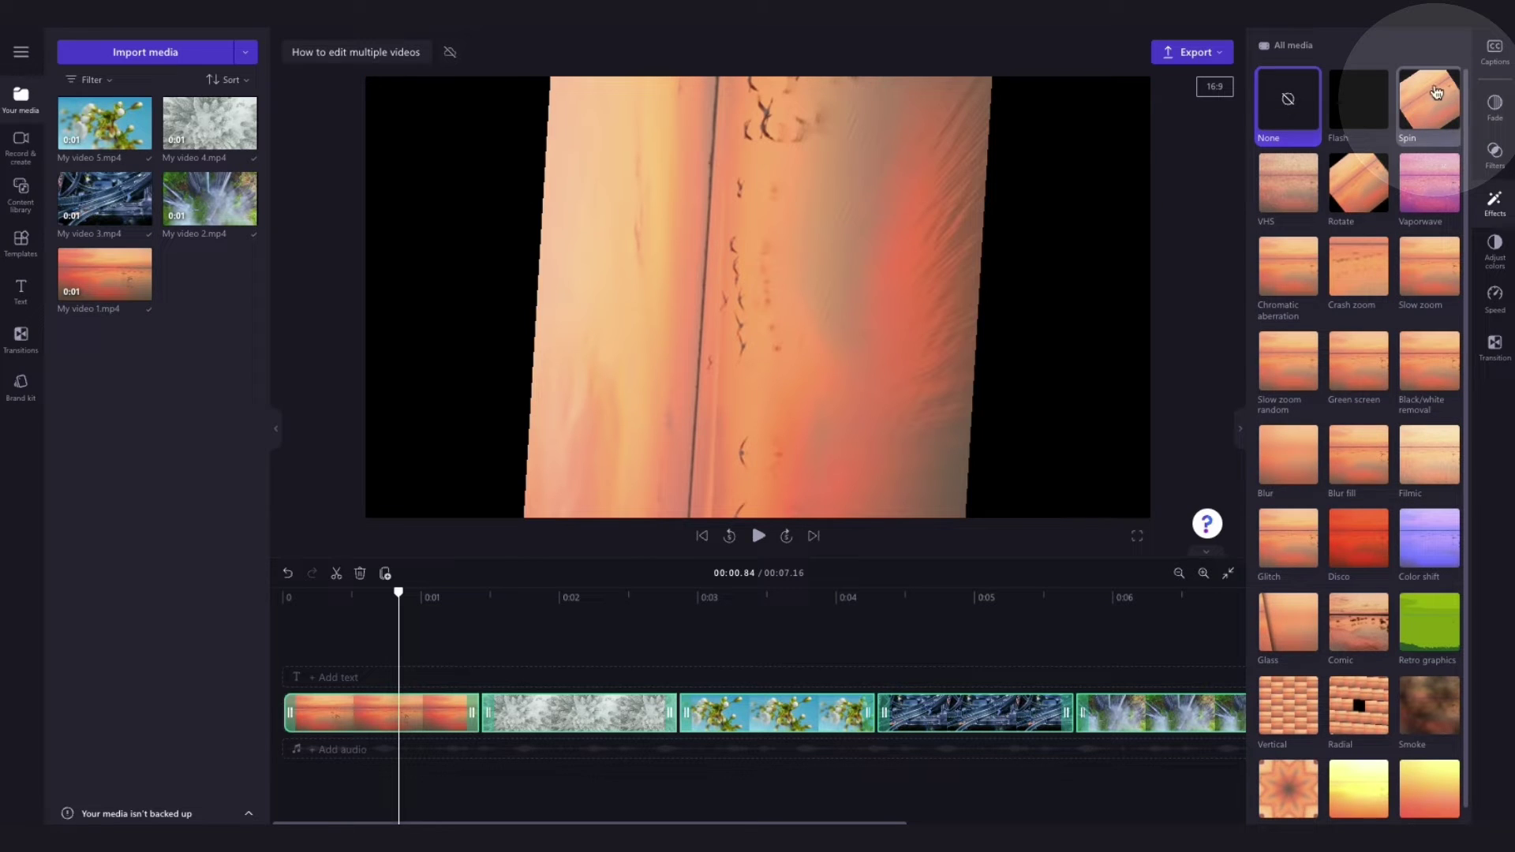
left_click(1425, 115)
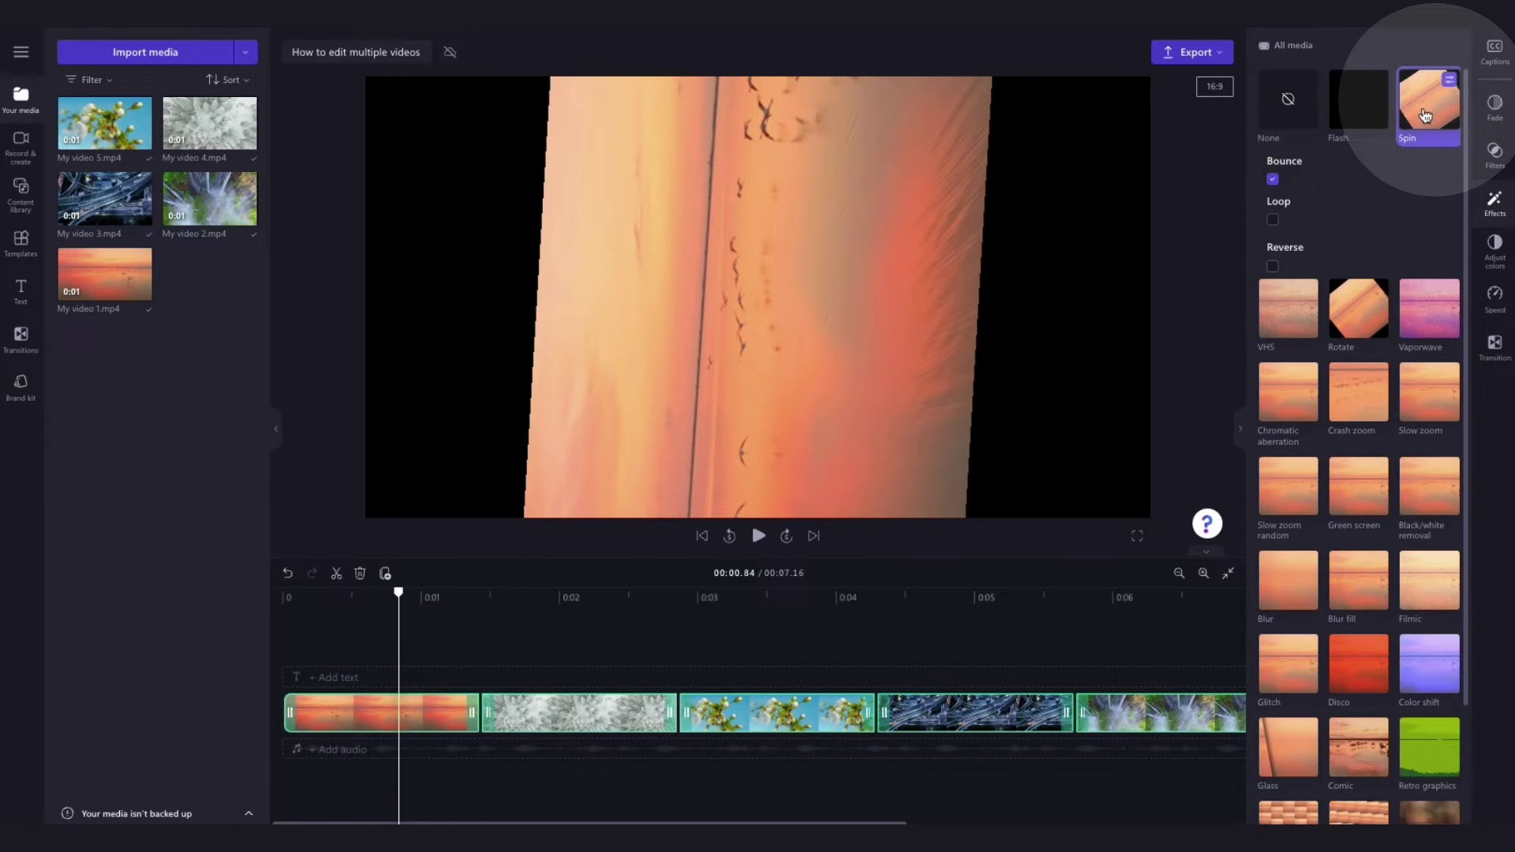
left_click(759, 538)
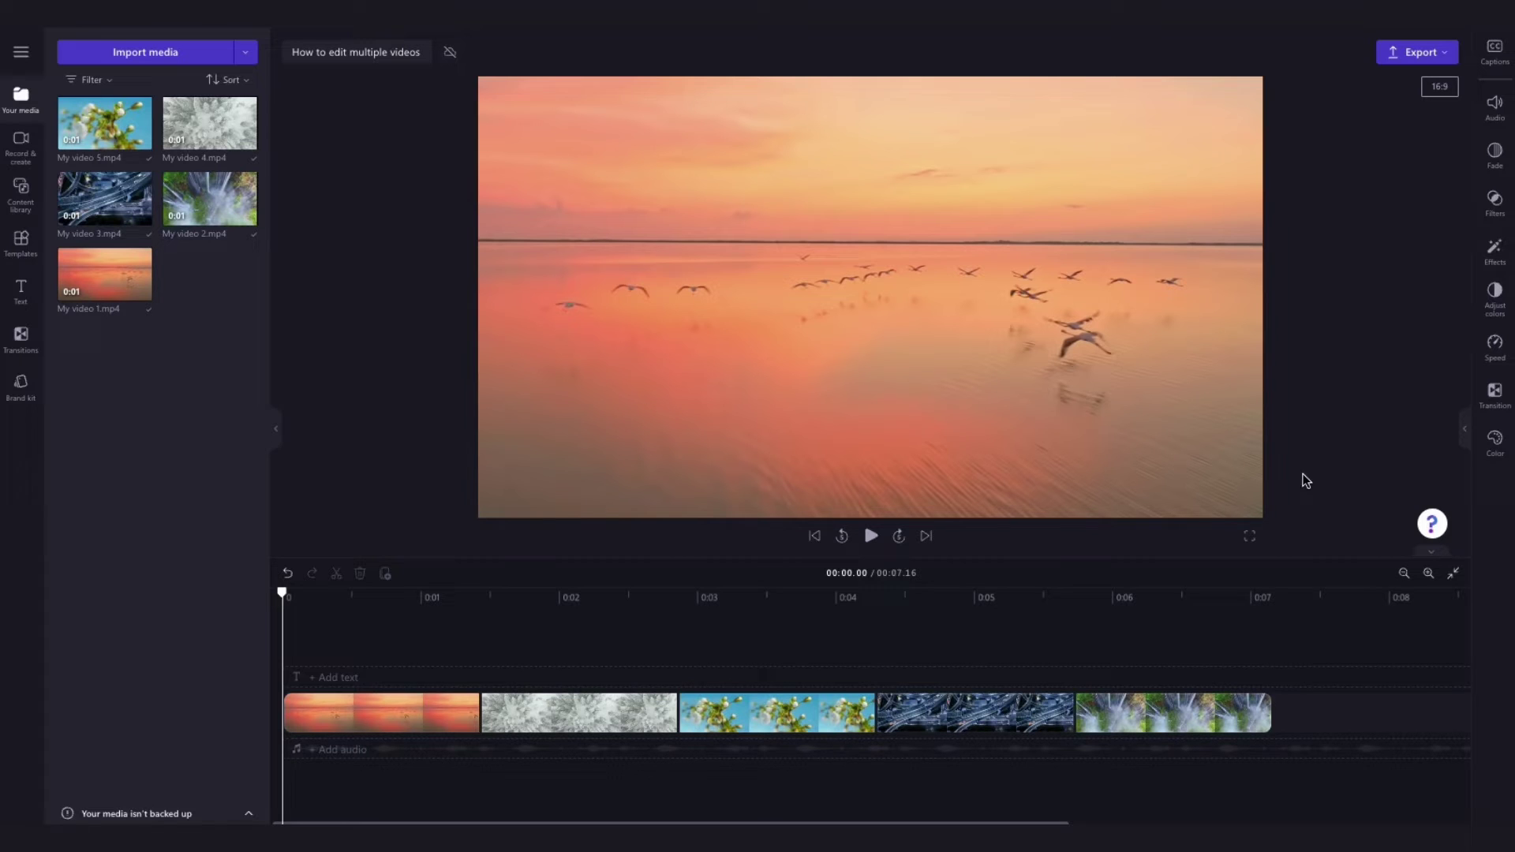
- Apply the Bold and blue filter to all five clips and preview the result
mouse_move(379, 713)
left_mouse_down()
mouse_move(550, 708)
mouse_move(1143, 780)
left_mouse_up()
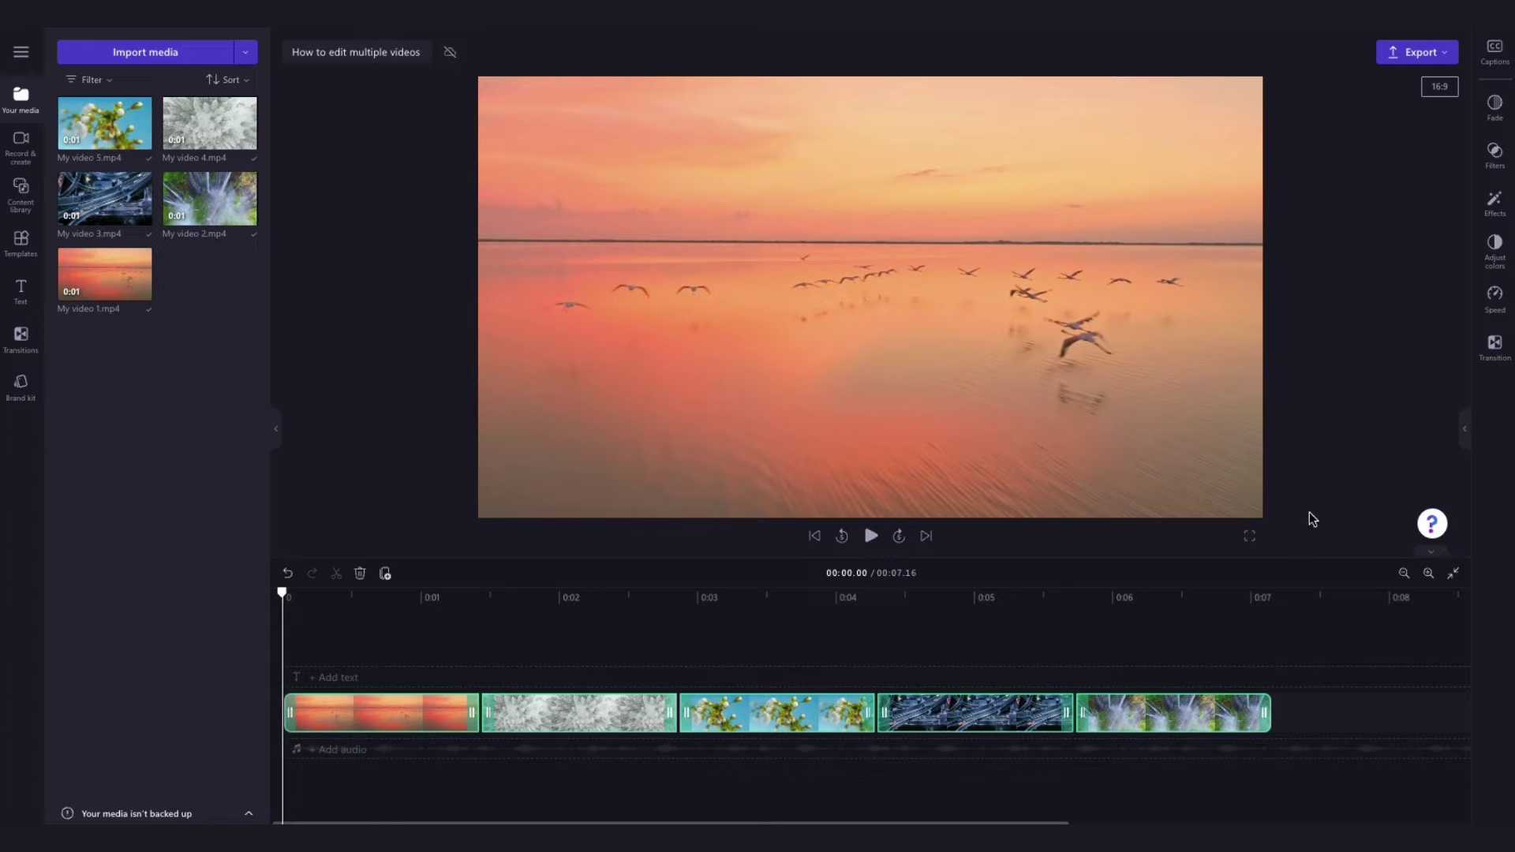
left_click(1494, 154)
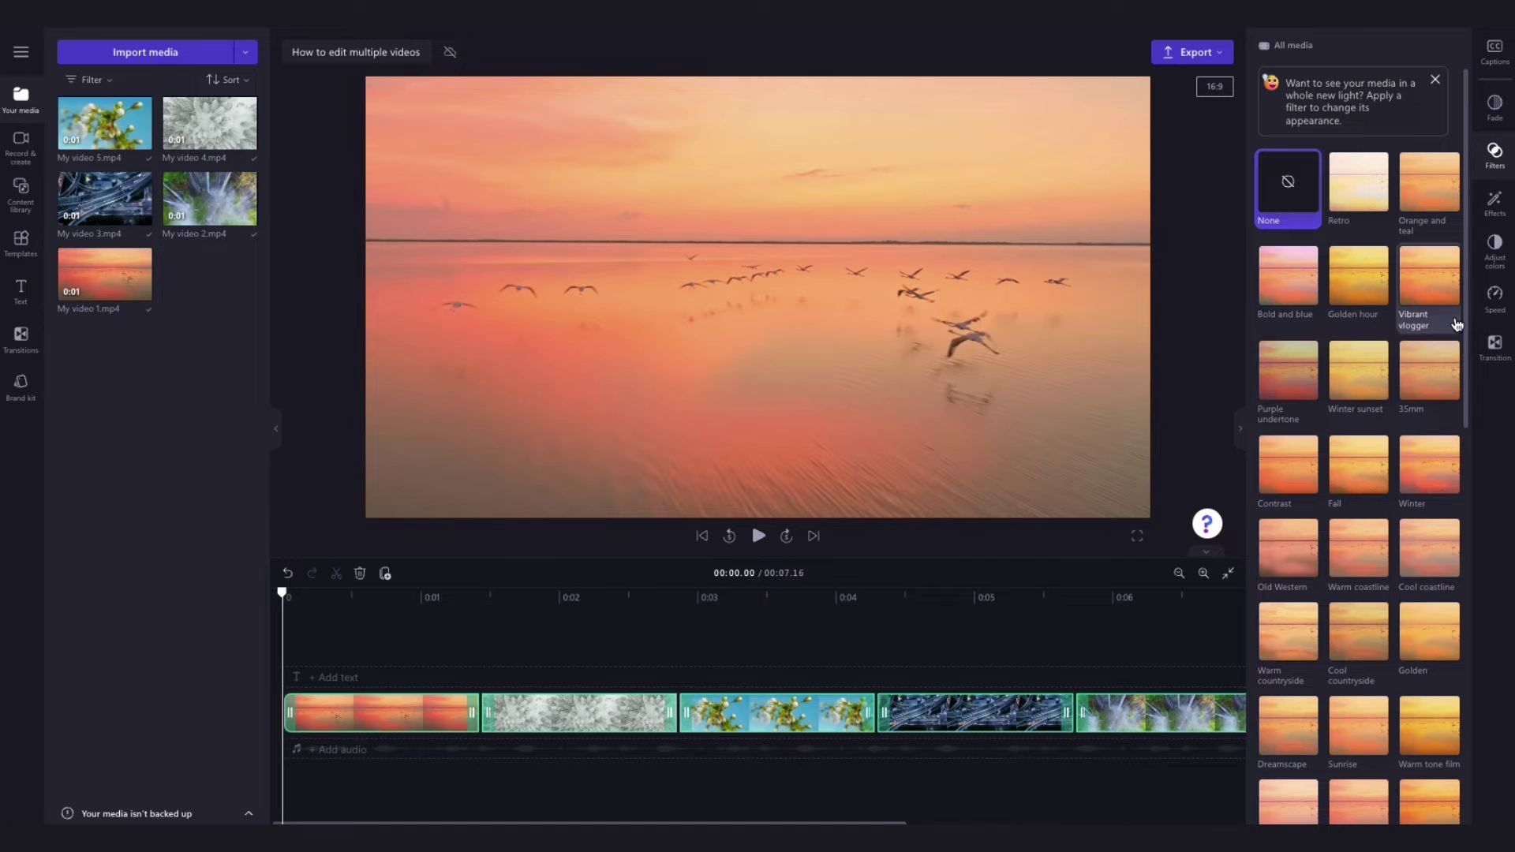
scroll(1456, 323, "down", 5)
scroll(1314, 474, "down", 1)
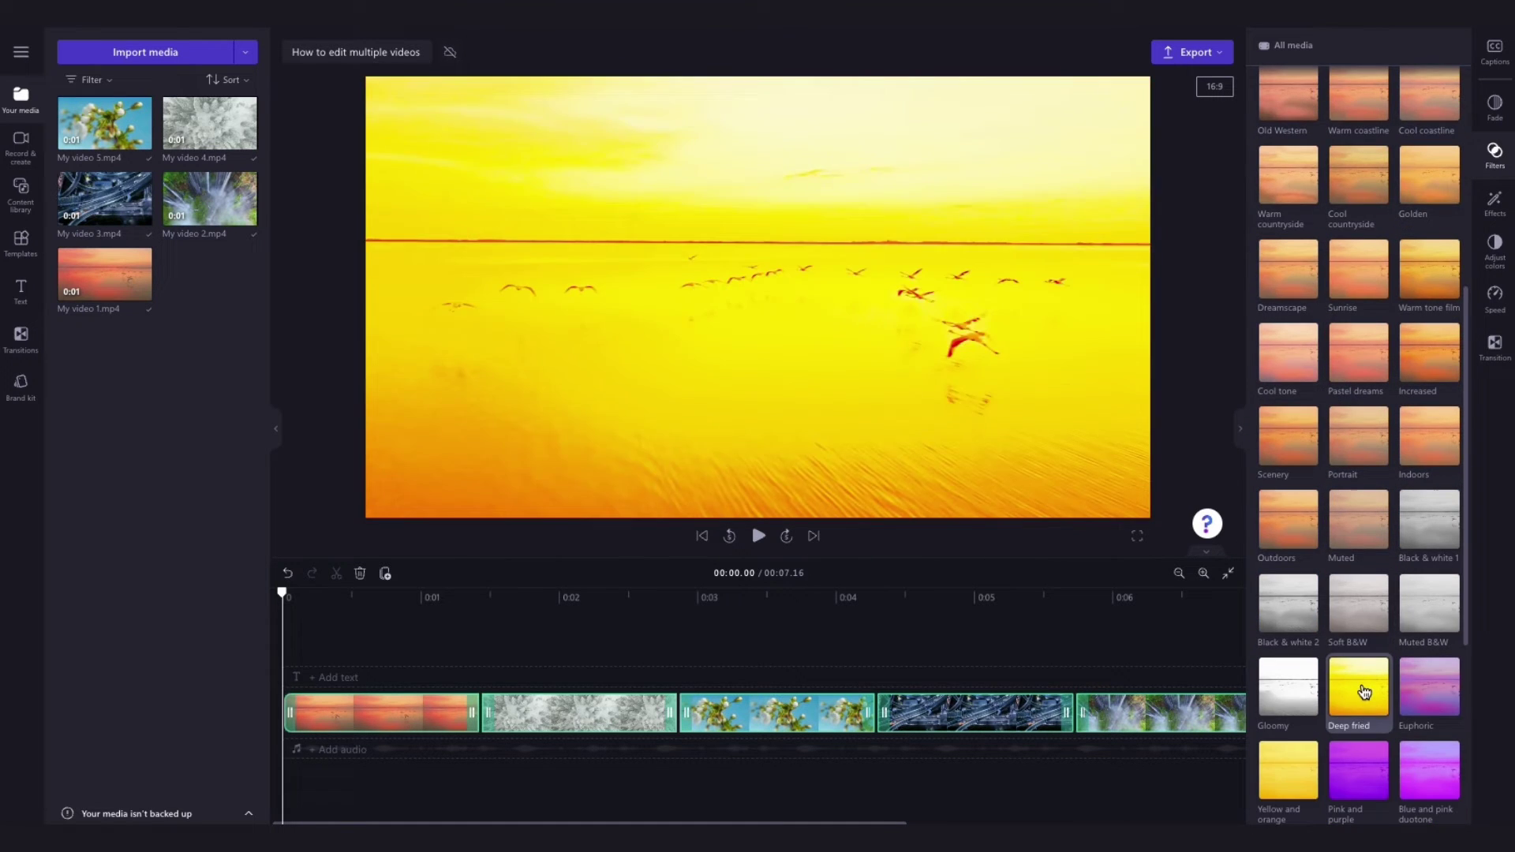
scroll(1415, 614, "up", 3)
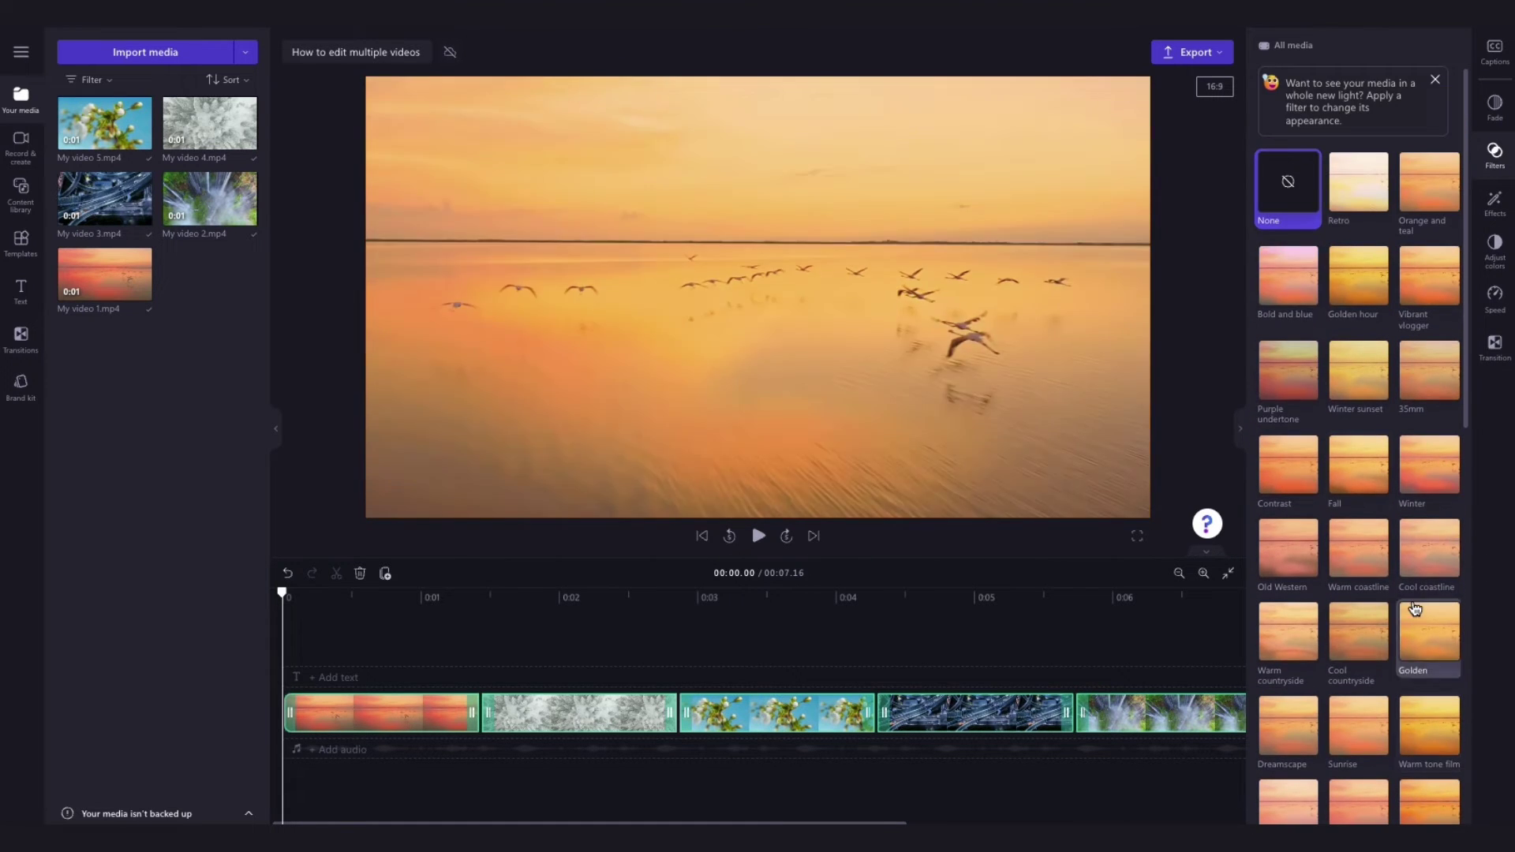
left_click(1291, 277)
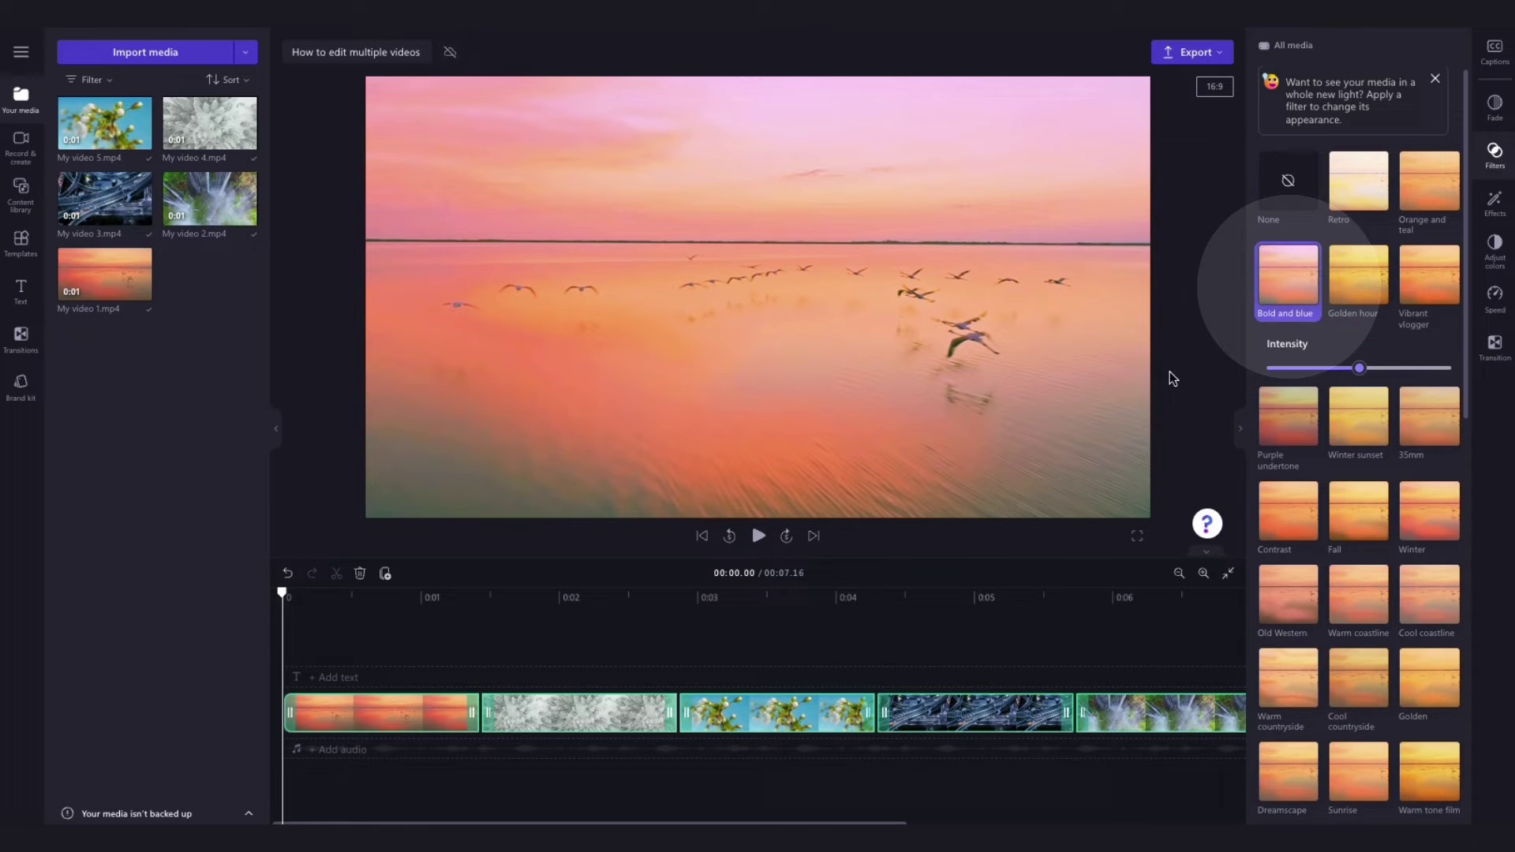
left_click(759, 539)
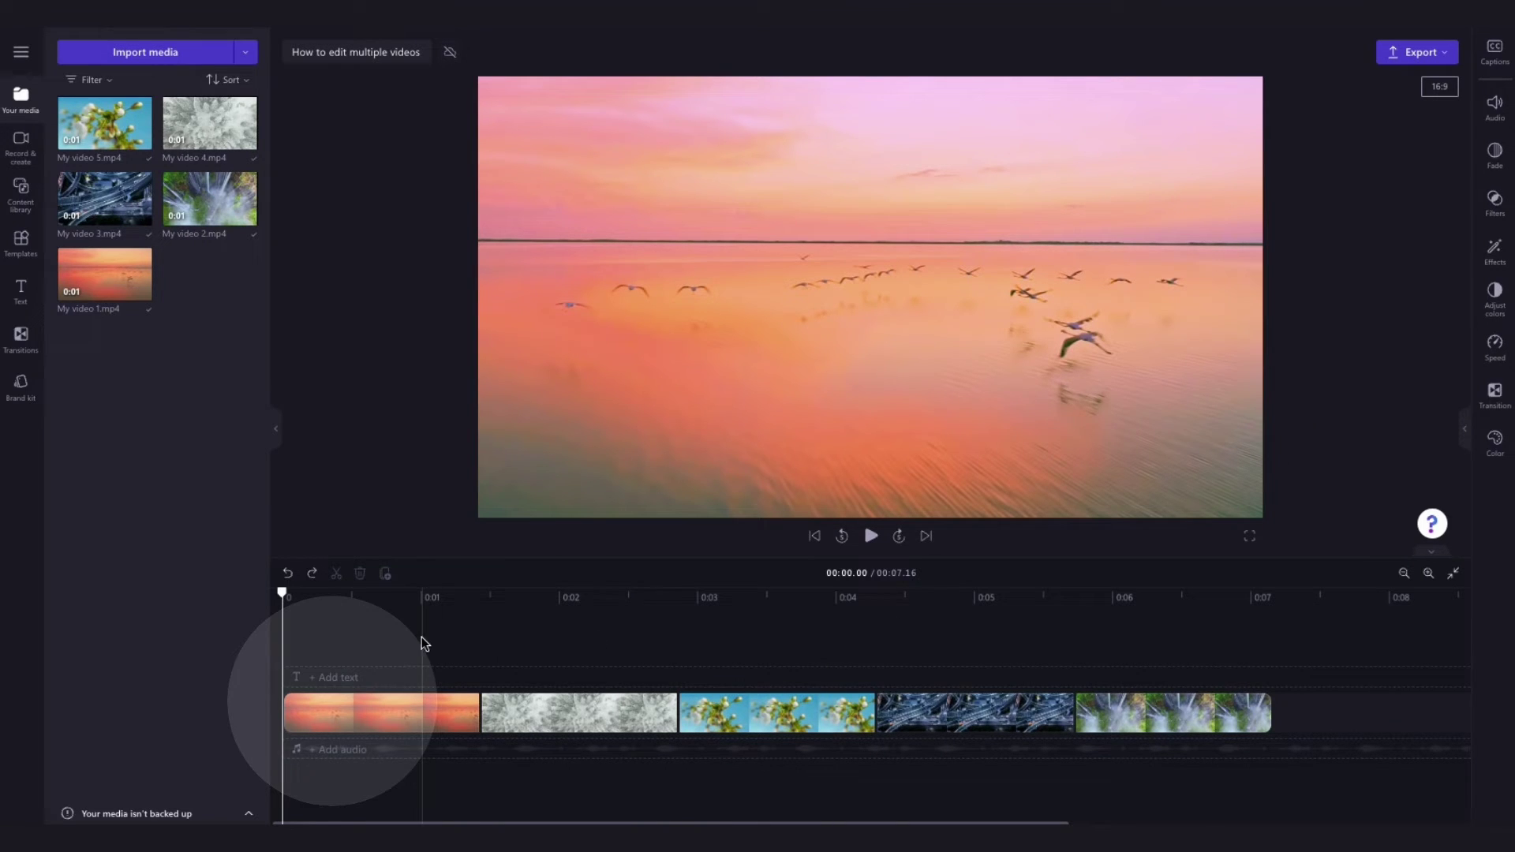
- Add Heart transitions between the five selected clips
mouse_move(422, 640)
left_mouse_down()
mouse_move(778, 734)
mouse_move(1242, 786)
left_mouse_up()
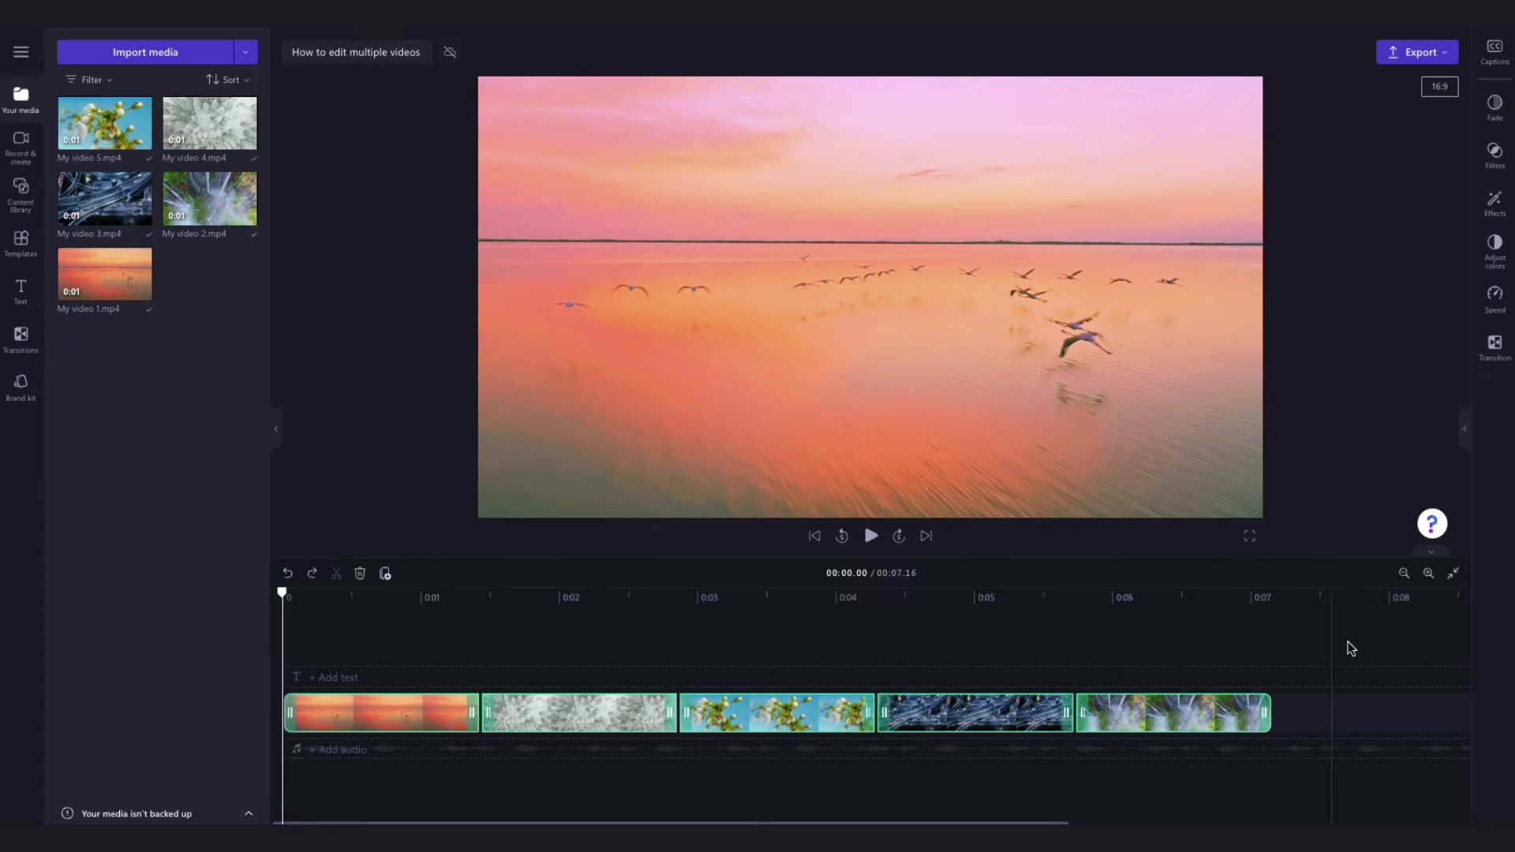
left_click(1496, 342)
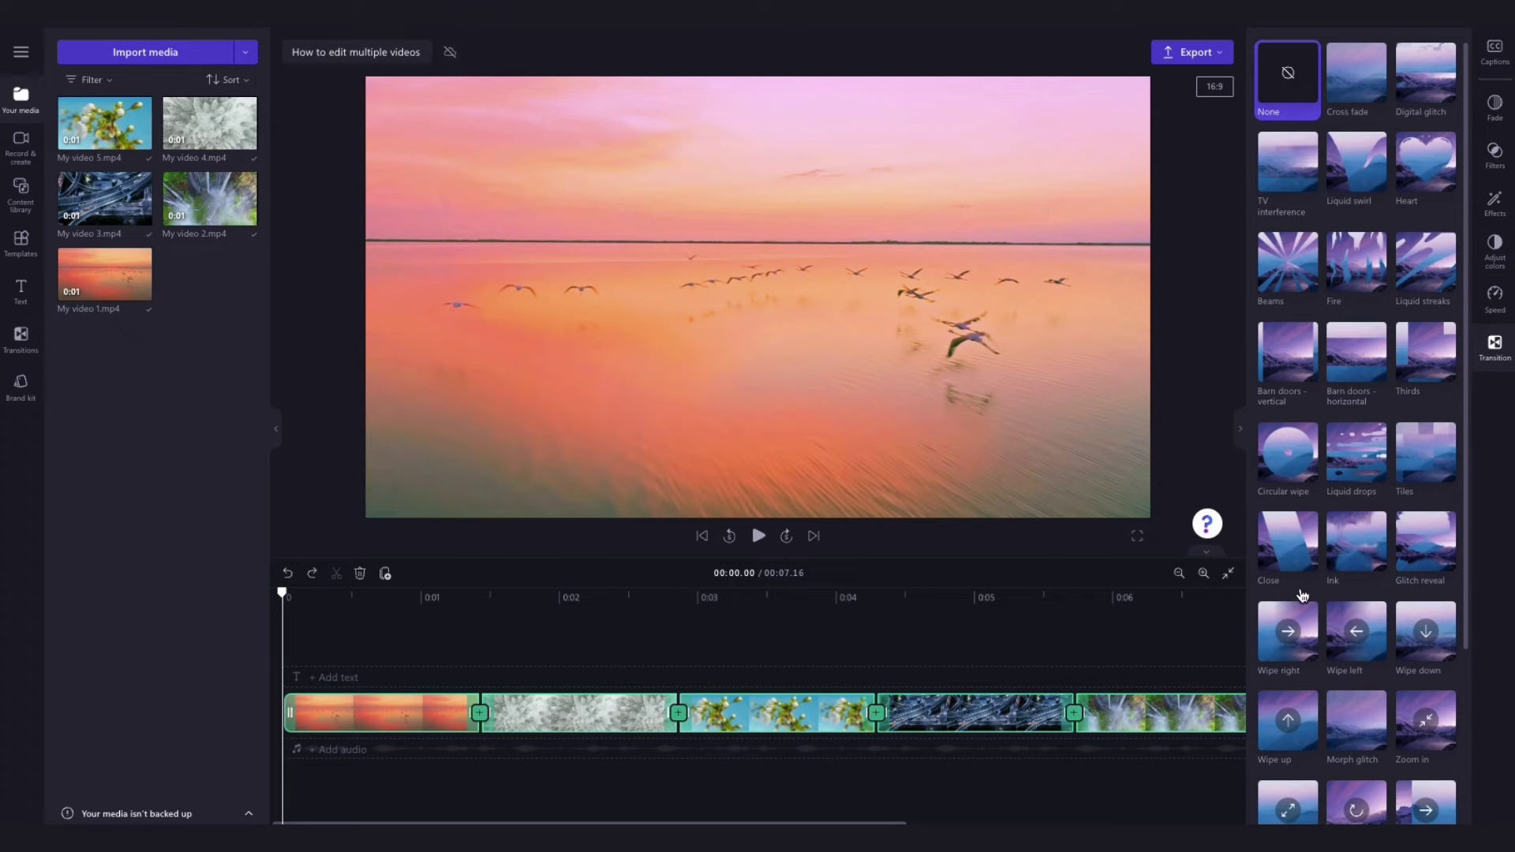
left_click(1403, 209)
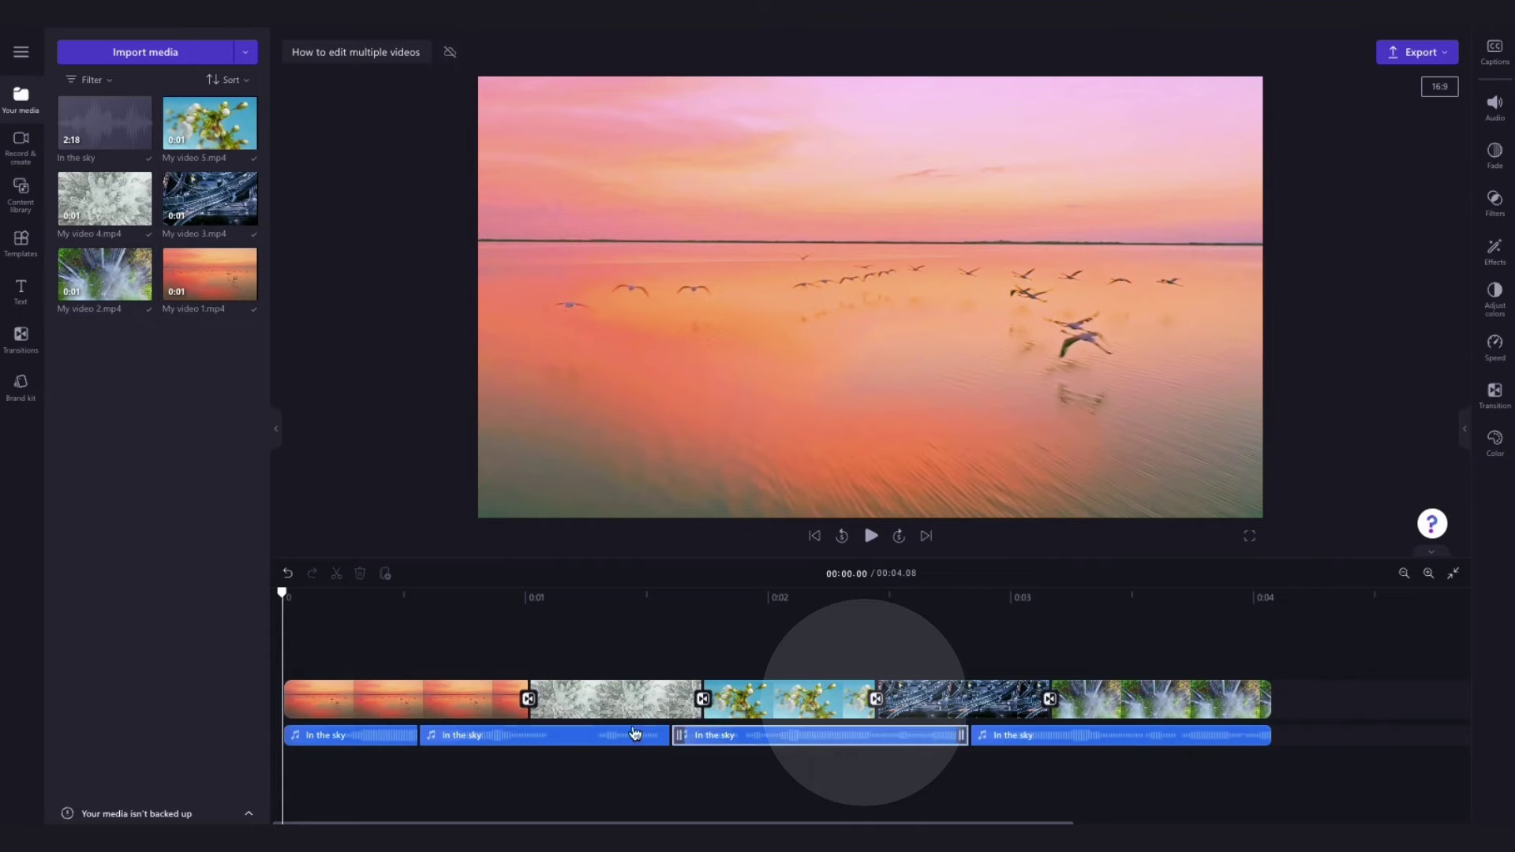
- Select all four 'In the sky' audio clips and raise their volume to 134%
left_click(384, 737)
left_click(496, 736)
left_click(829, 737)
left_click(1046, 736)
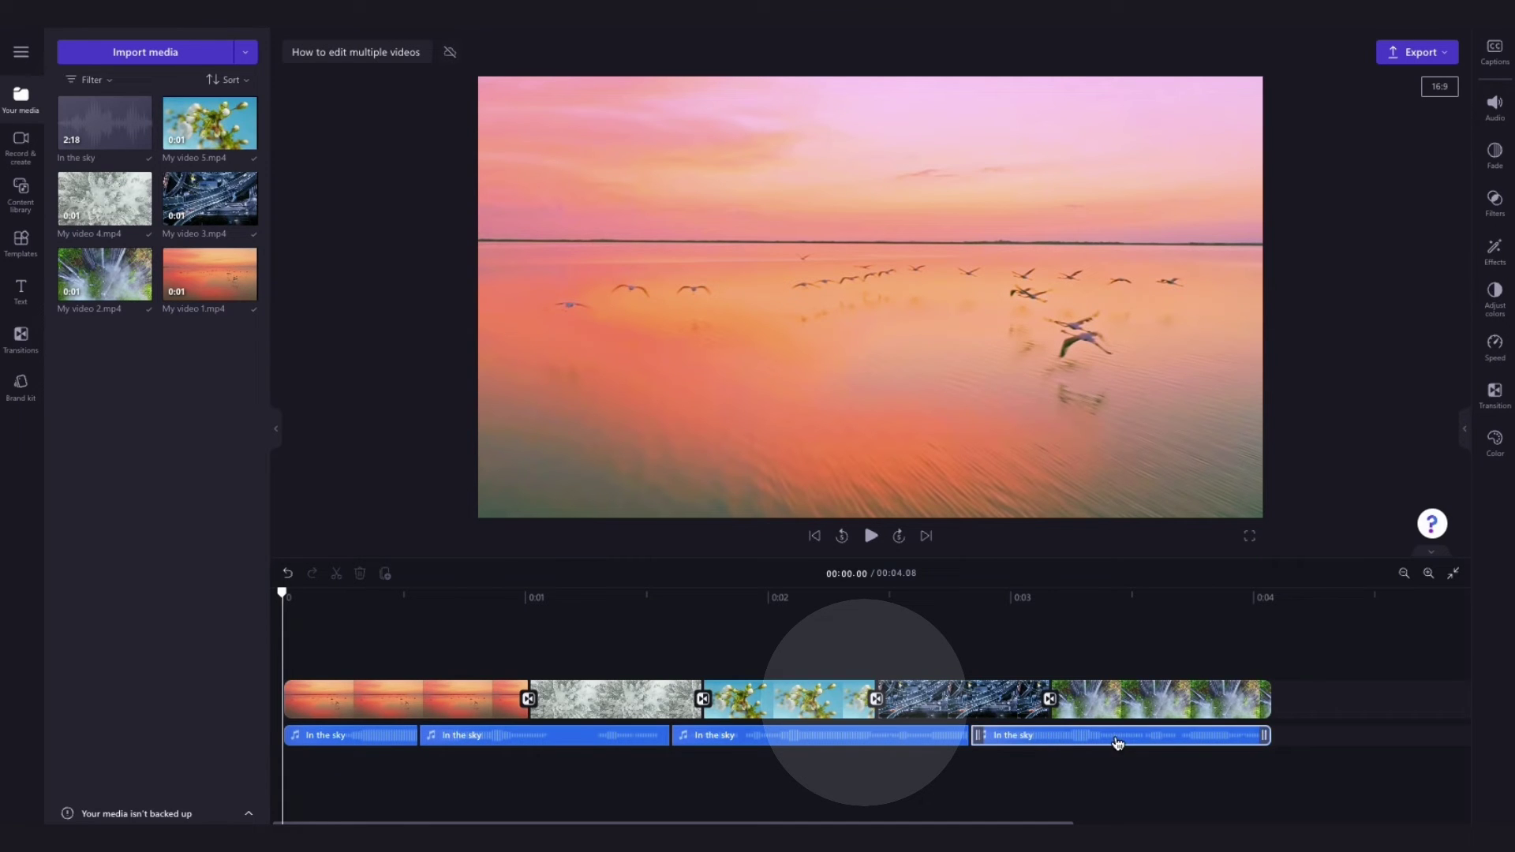
left_click(855, 756)
left_click_drag(334, 756, 1065, 741)
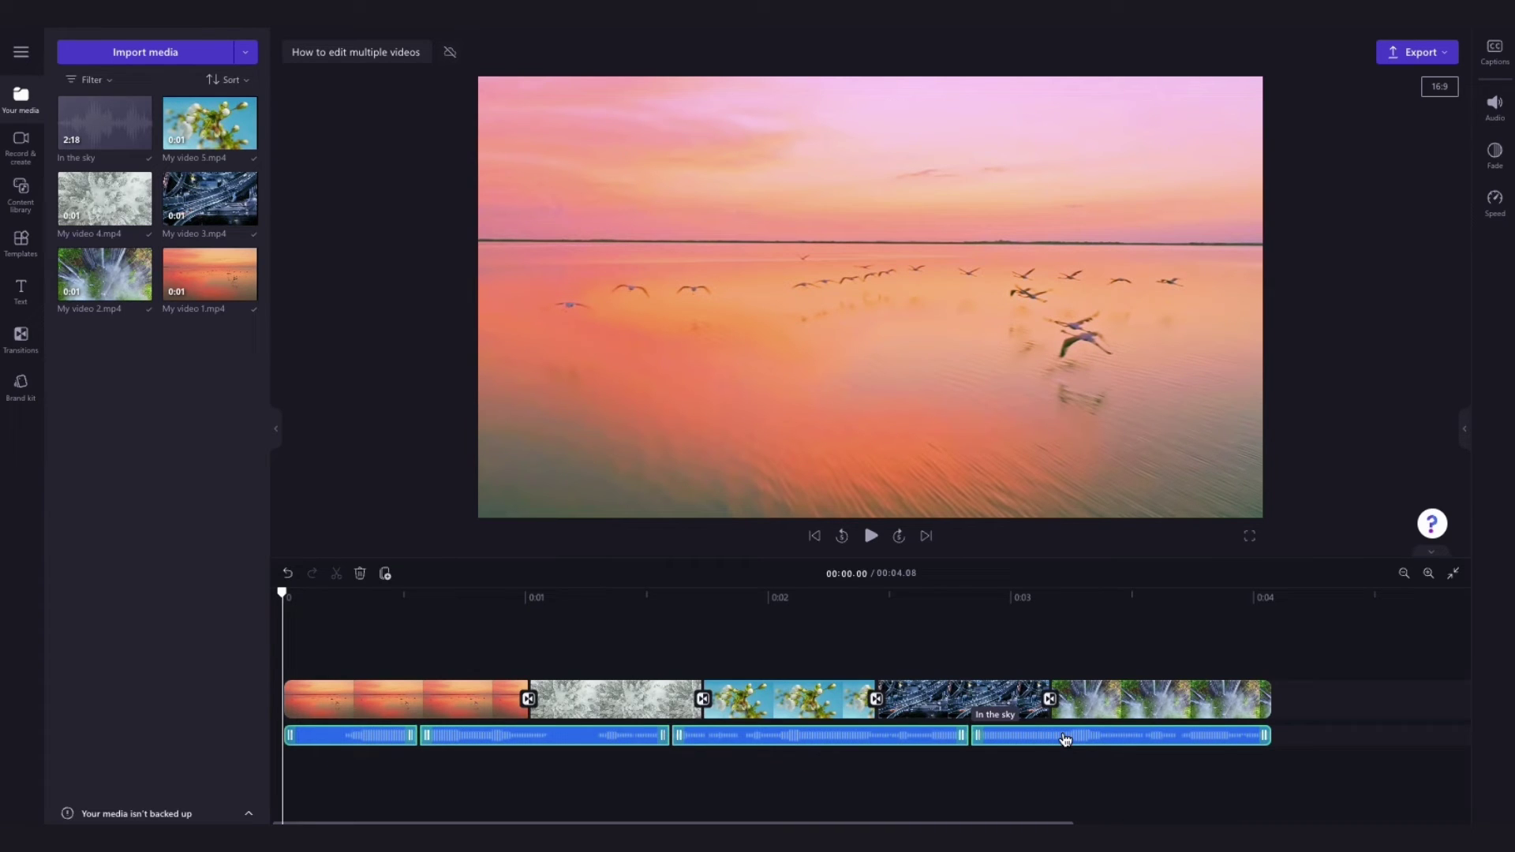
left_click(1494, 105)
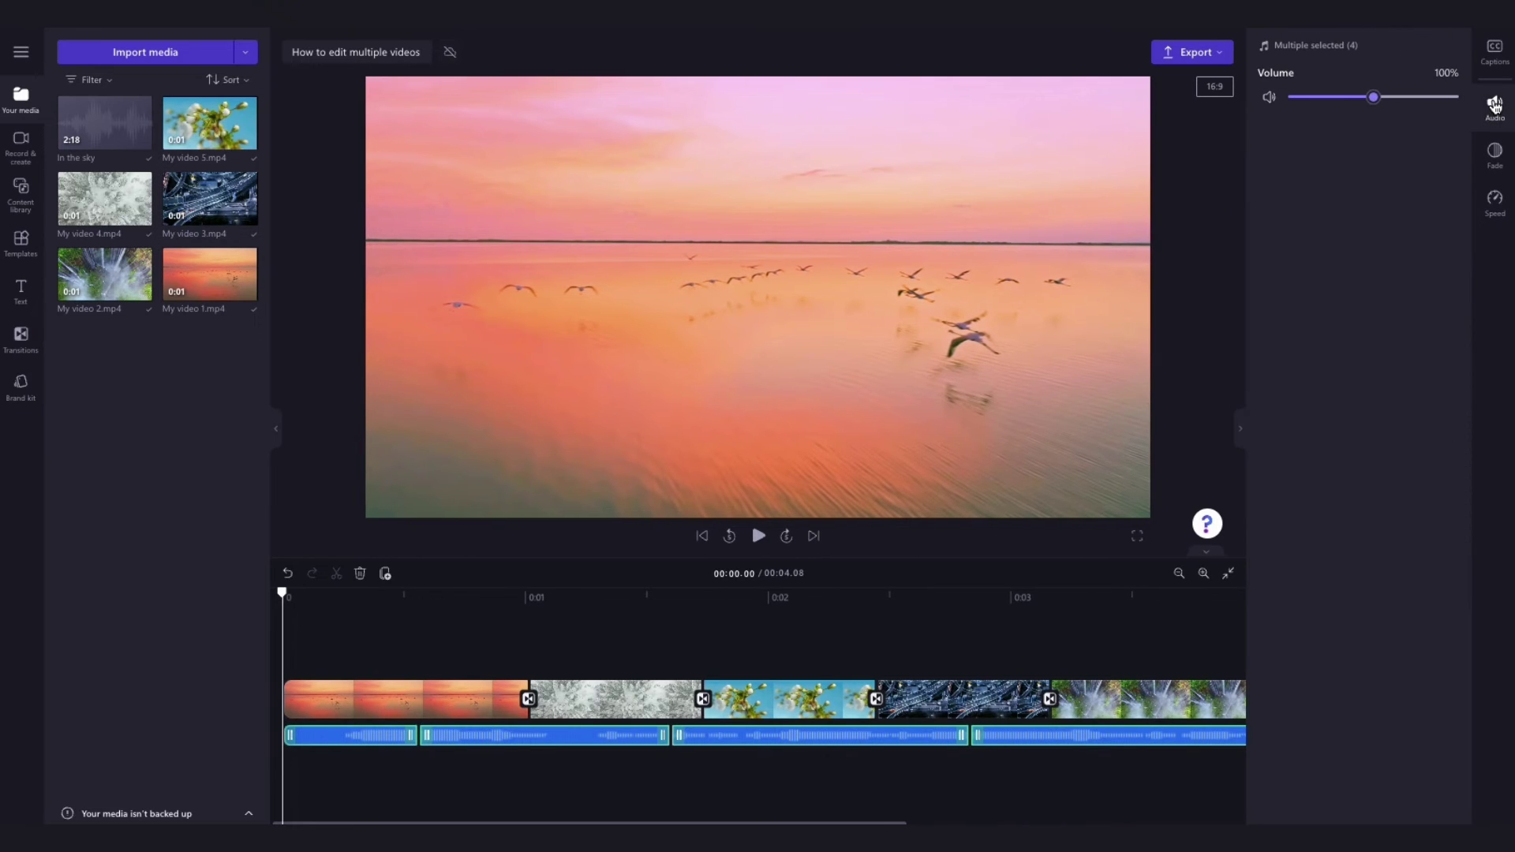
mouse_move(1376, 97)
left_mouse_down()
mouse_move(1445, 102)
mouse_move(1312, 102)
mouse_move(1396, 105)
left_mouse_up()
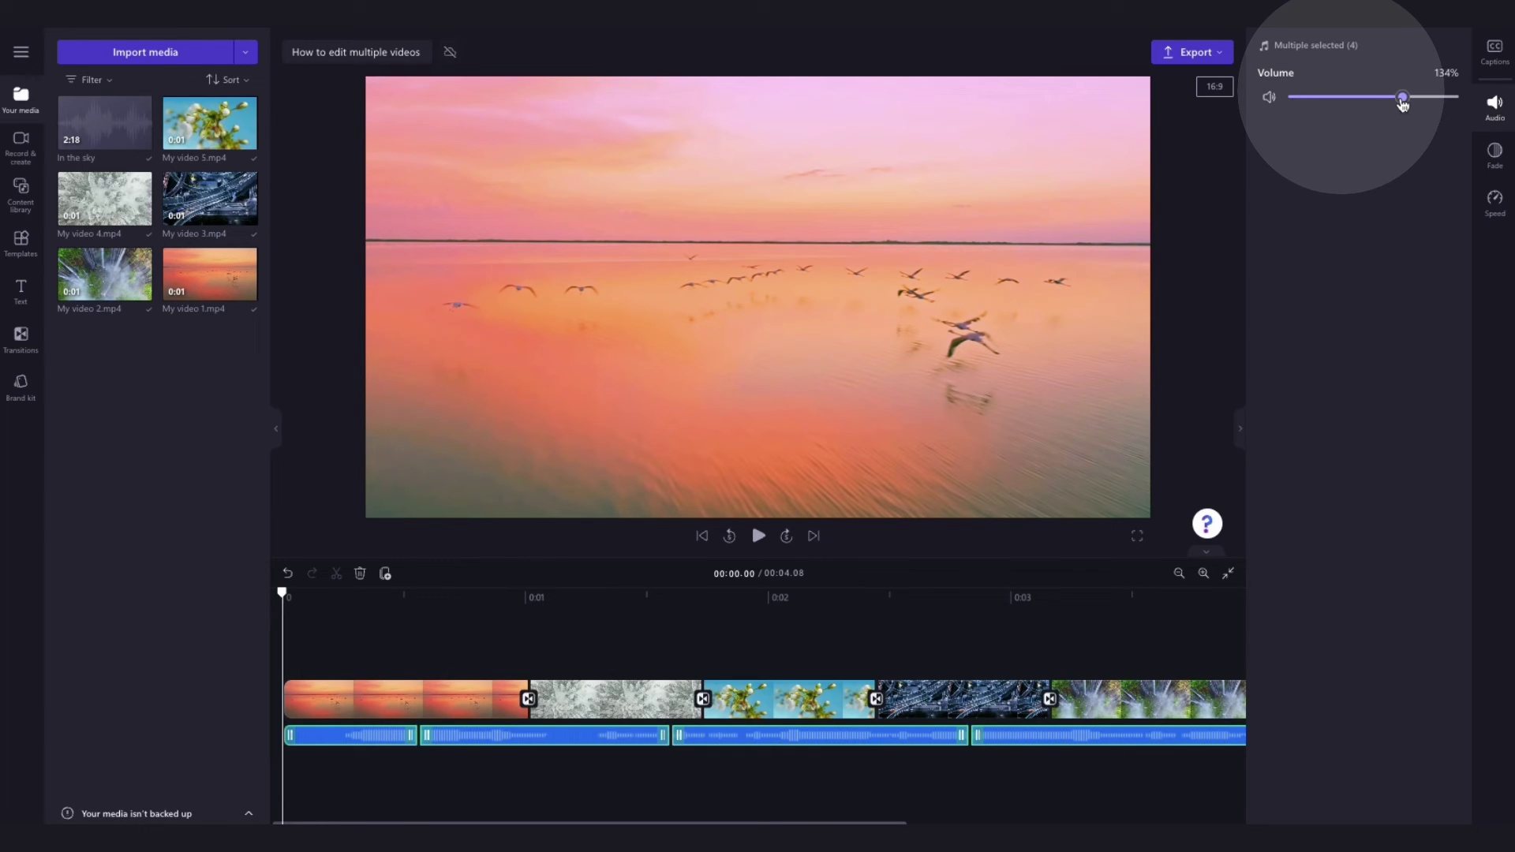
- Set the music's fade in to 0.5 s and fade out to 0.9 s
left_click(1495, 152)
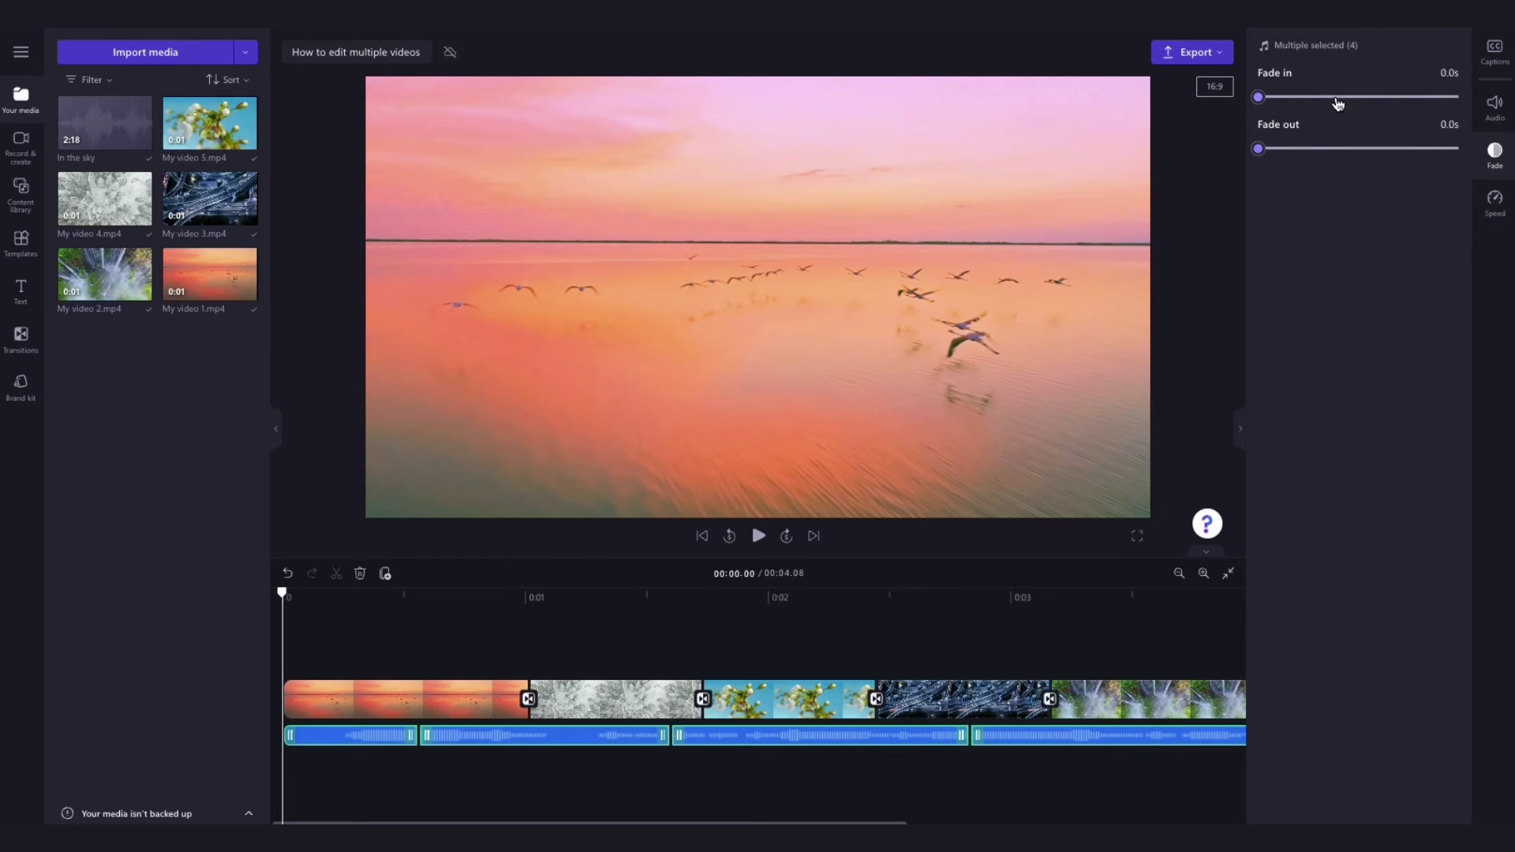
left_click_drag(1258, 96, 1309, 100)
mouse_move(1259, 147)
left_mouse_down()
mouse_move(1338, 162)
mouse_move(1290, 157)
left_mouse_up()
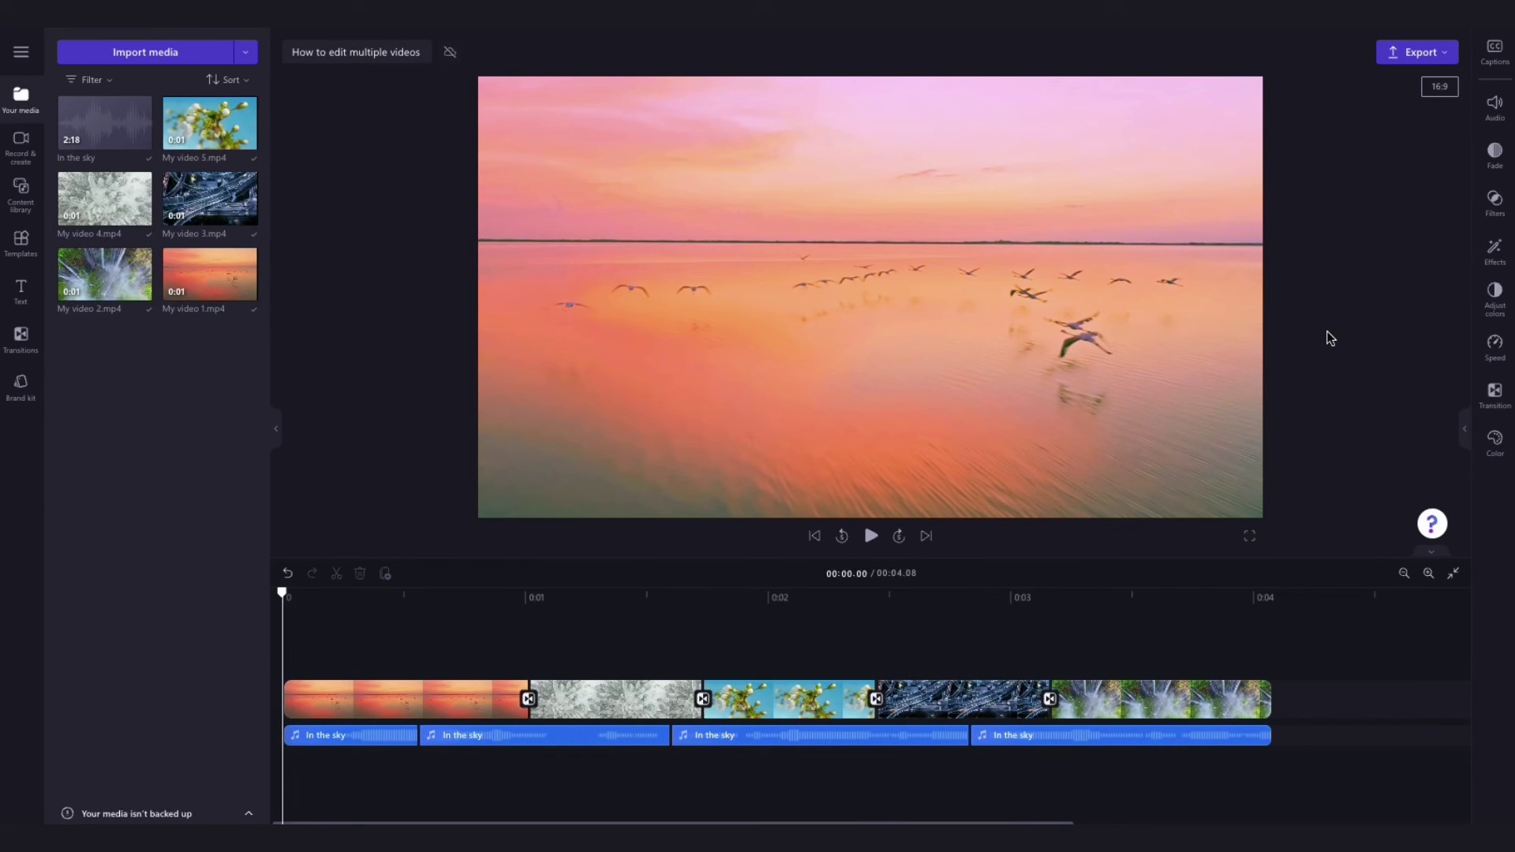
- Export the video at 1080p and save 'How to edit multiple videos' to the computer
left_click(1422, 55)
left_click(1331, 242)
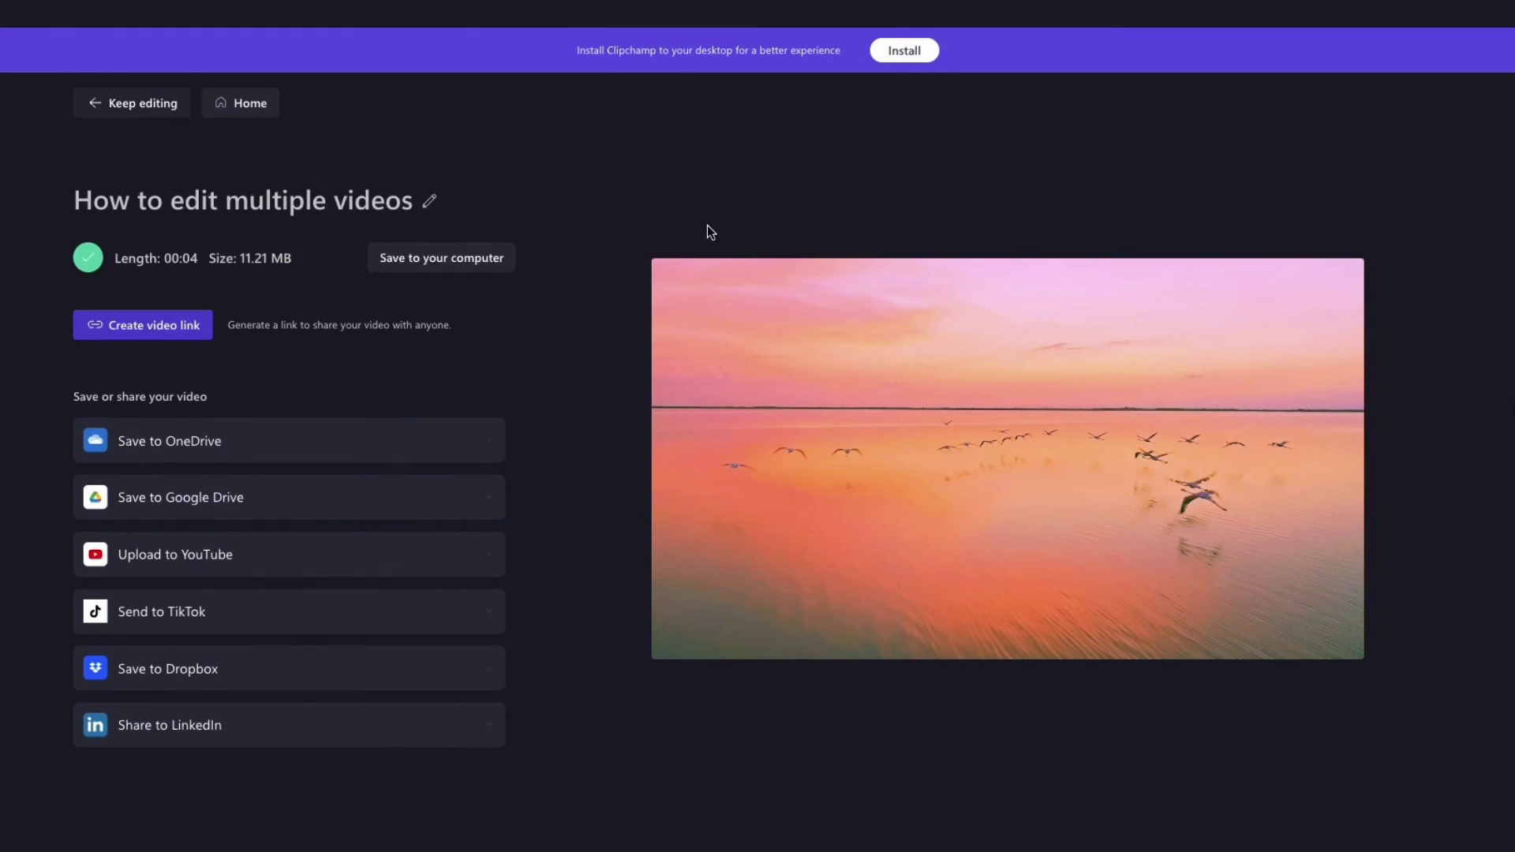
left_click(426, 259)
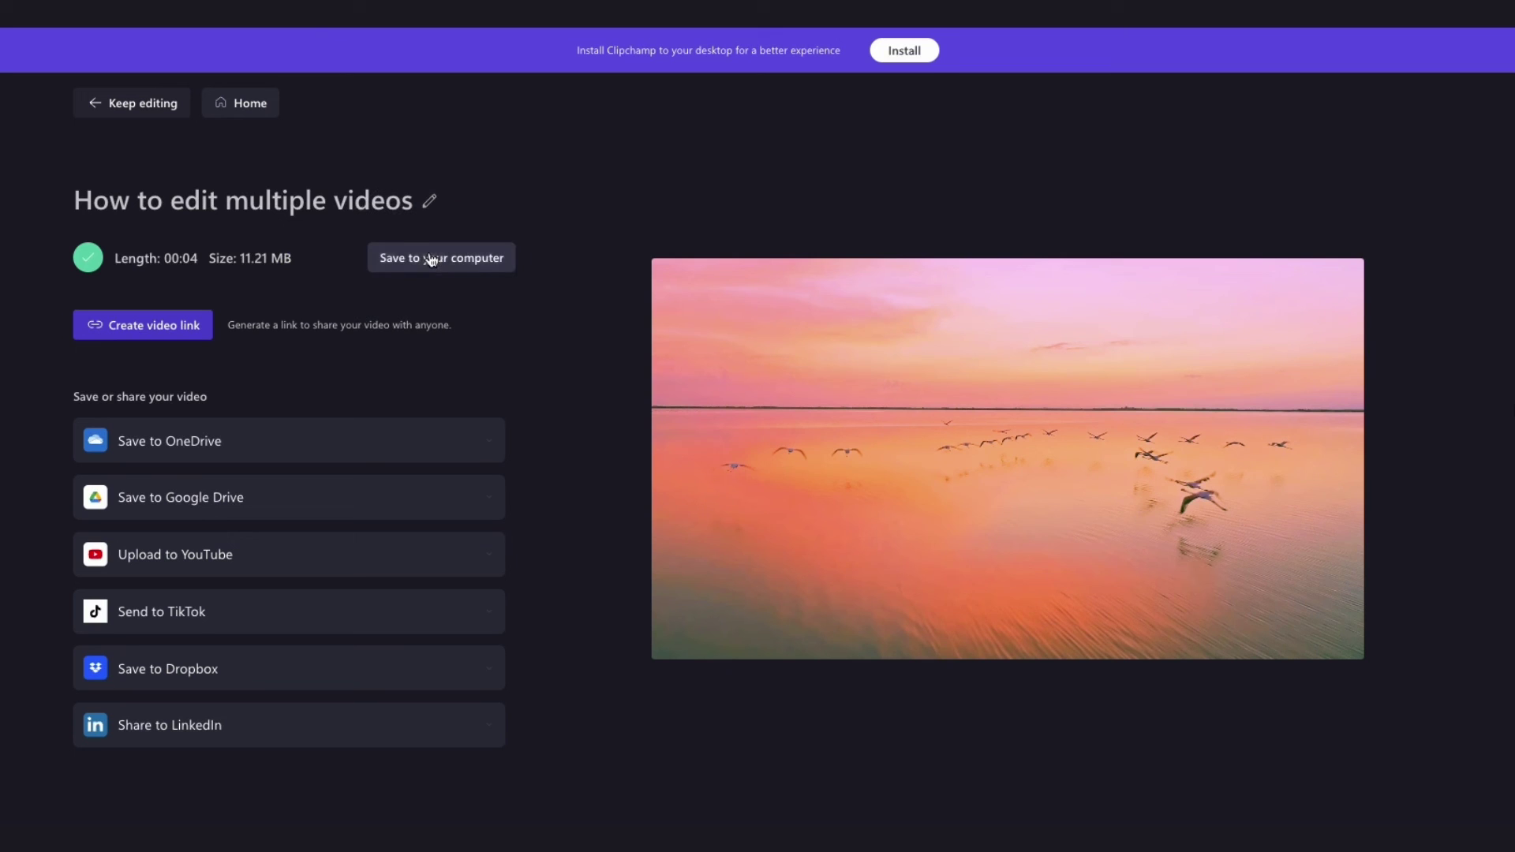